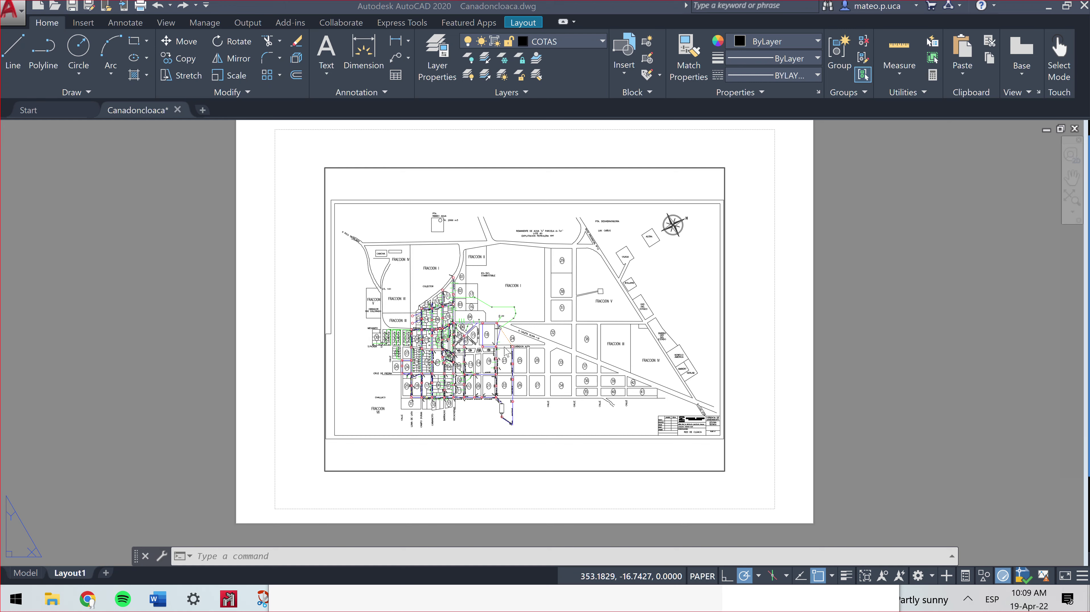
# - Give Layout1's page setup the SPSE PLOTTER INFORMATICA plotter and A1 paper size
pyautogui.click(26, 573)
pyautogui.click(77, 575)
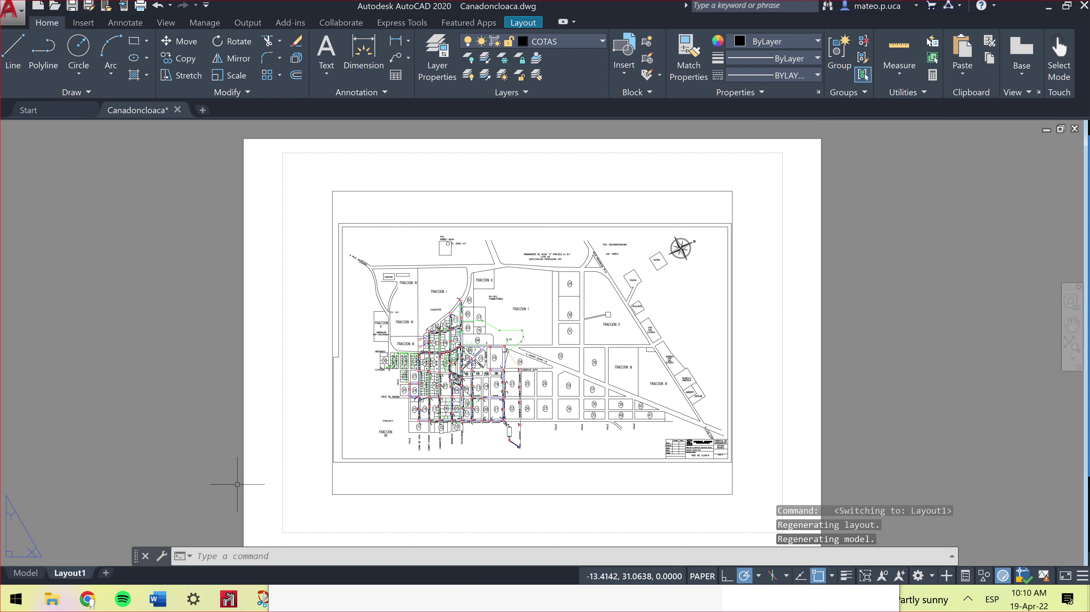
pyautogui.rightClick(74, 575)
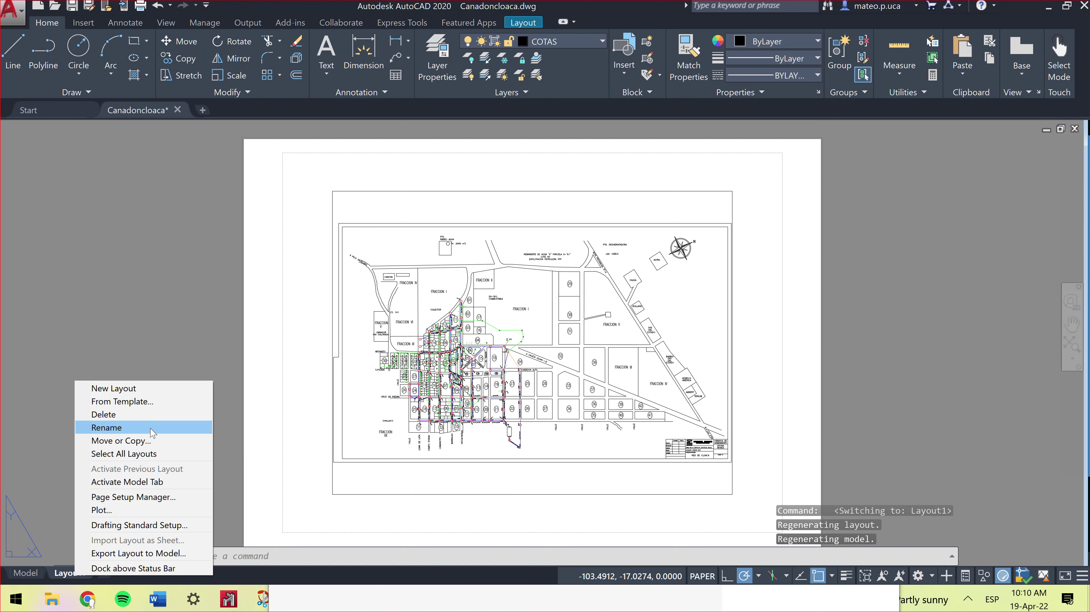
pyautogui.click(136, 497)
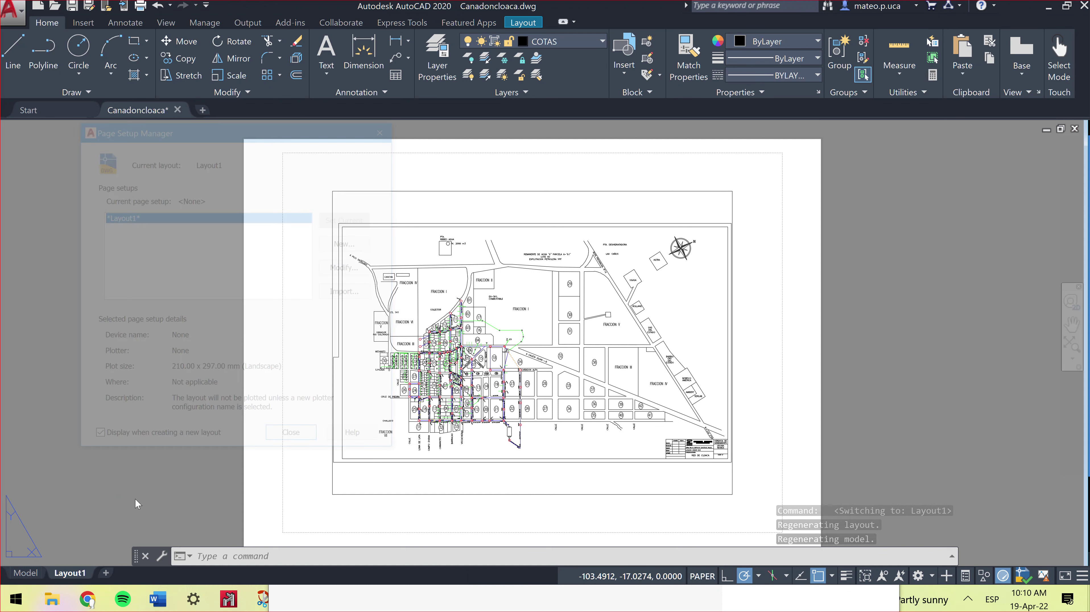
pyautogui.click(350, 269)
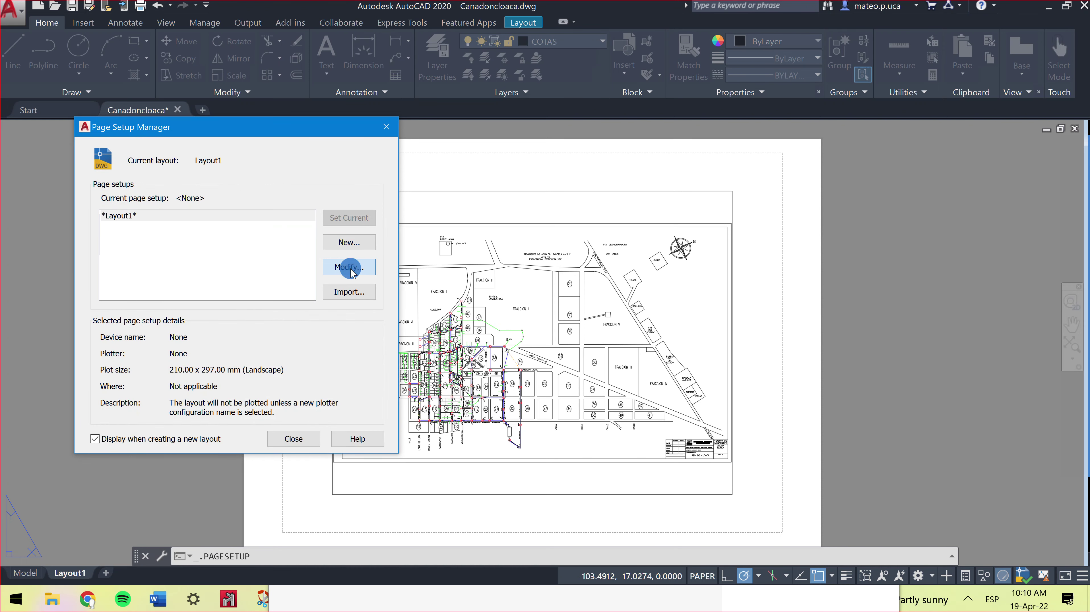
pyautogui.click(202, 187)
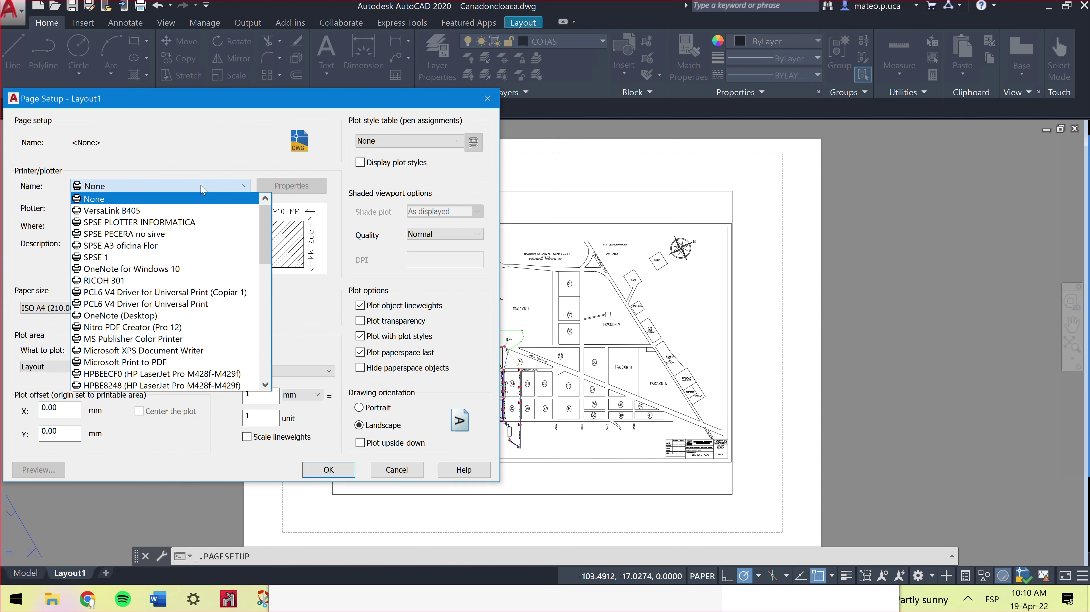
pyautogui.click(187, 223)
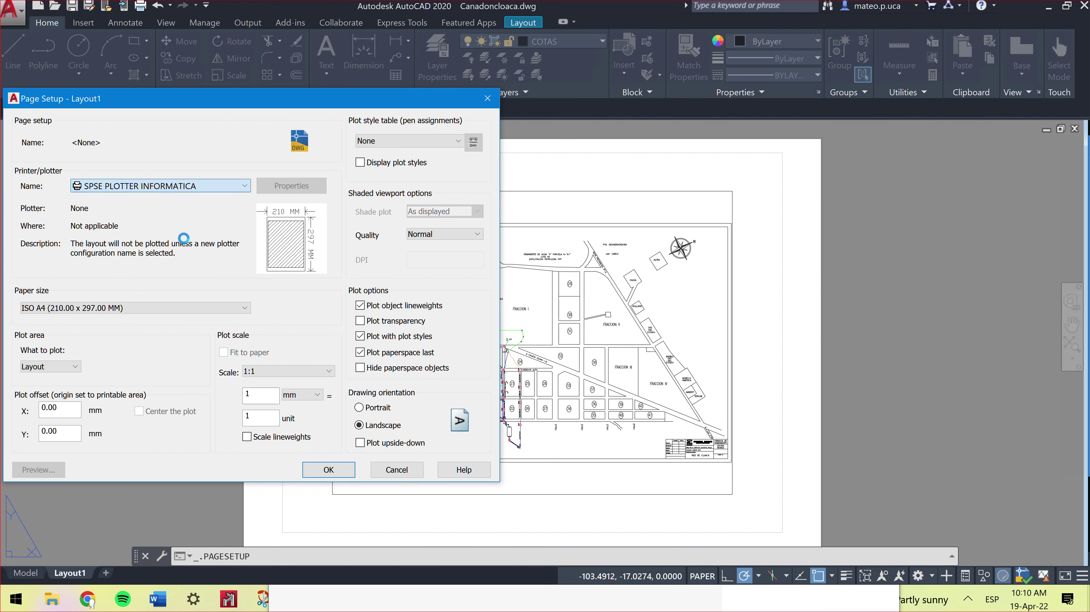
pyautogui.click(178, 308)
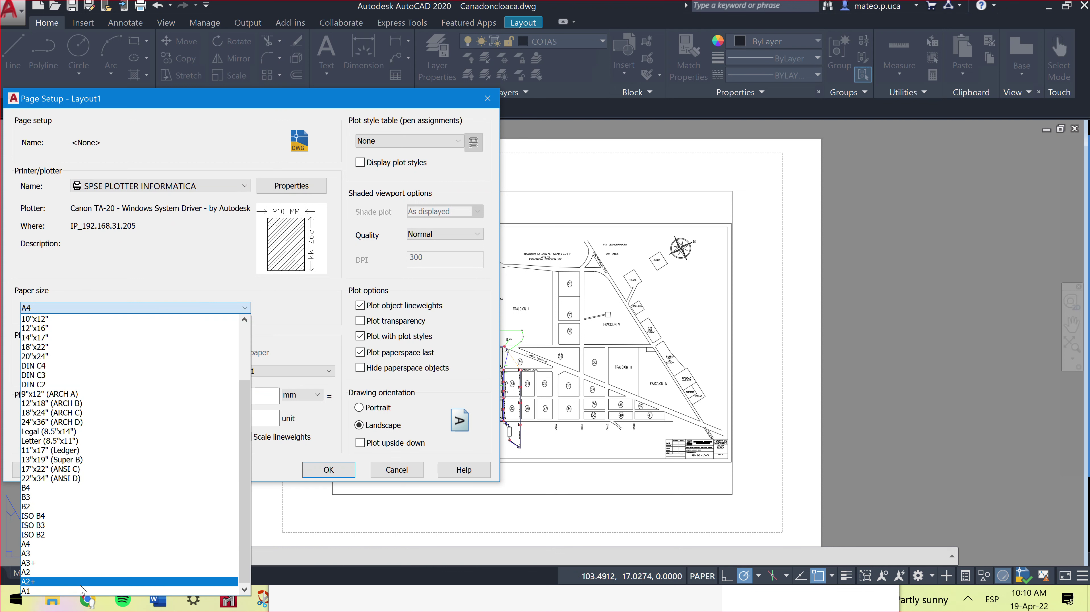
pyautogui.click(78, 592)
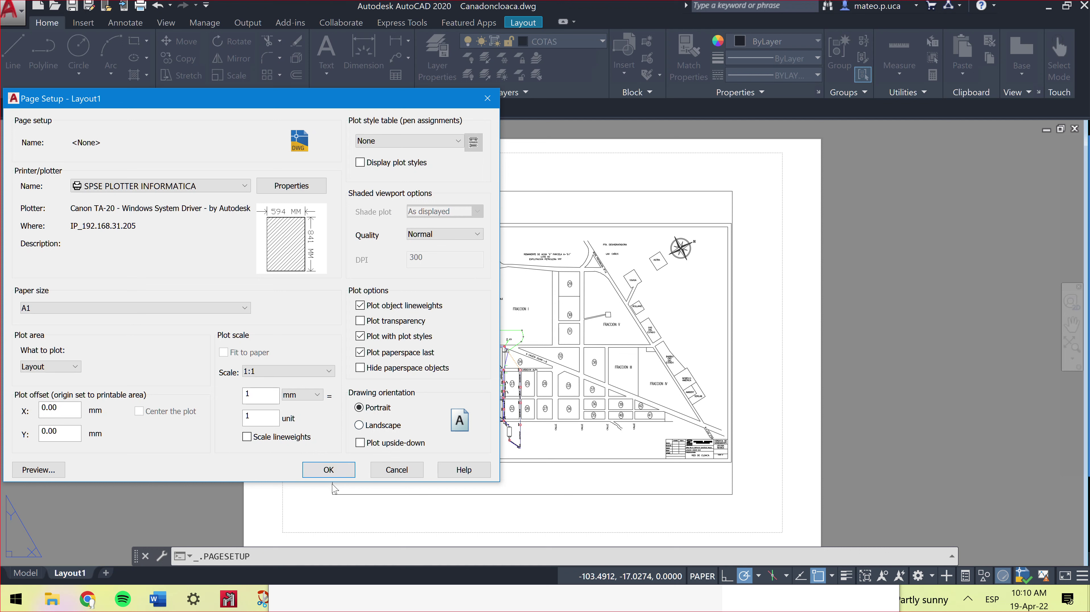
# - Set the plotter's A1 paper to 0 margins on all four sides, keeping the existing PMP file
pyautogui.click(299, 187)
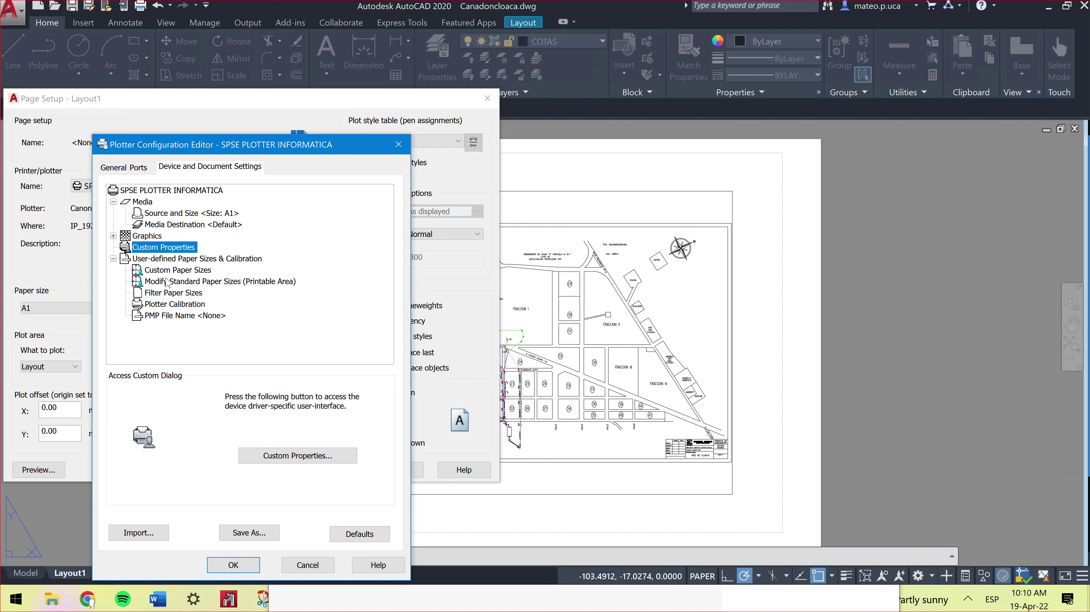
pyautogui.click(168, 282)
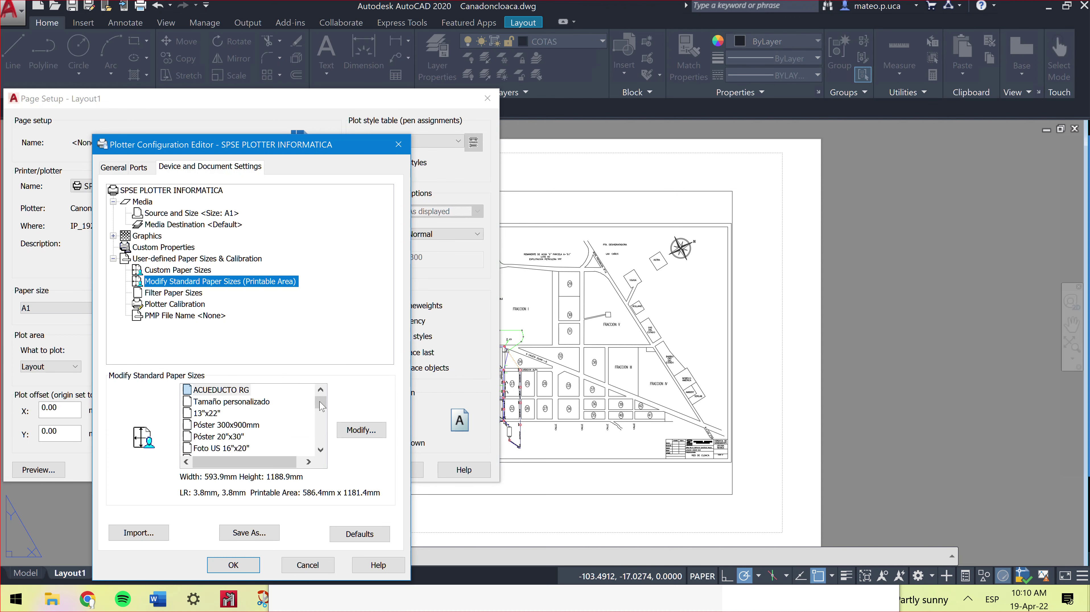
pyautogui.moveTo(321, 406); pyautogui.dragTo(321, 437)
pyautogui.click(197, 448)
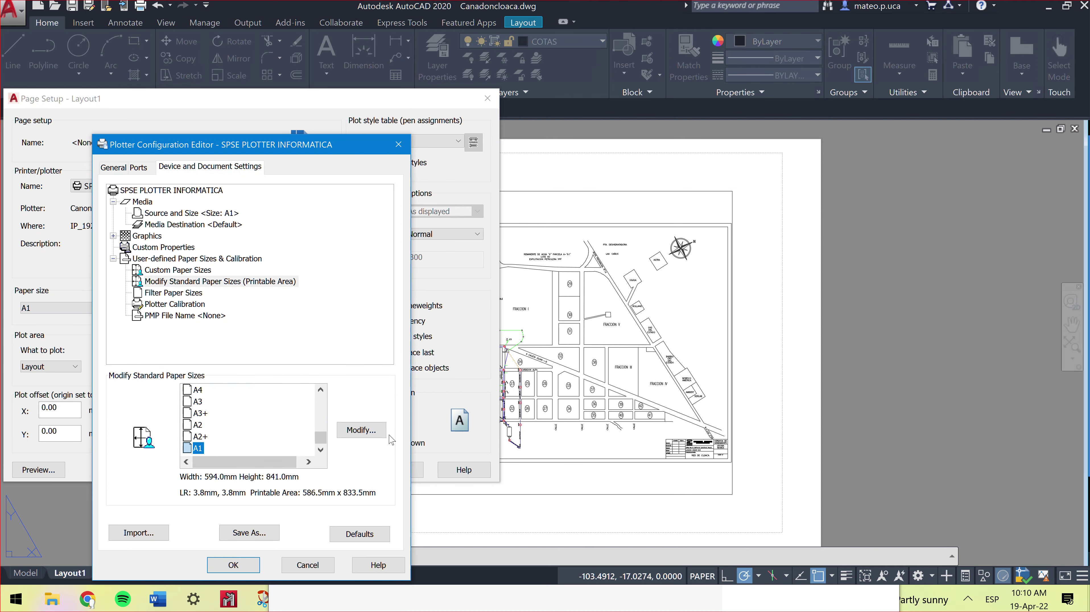
pyautogui.click(352, 430)
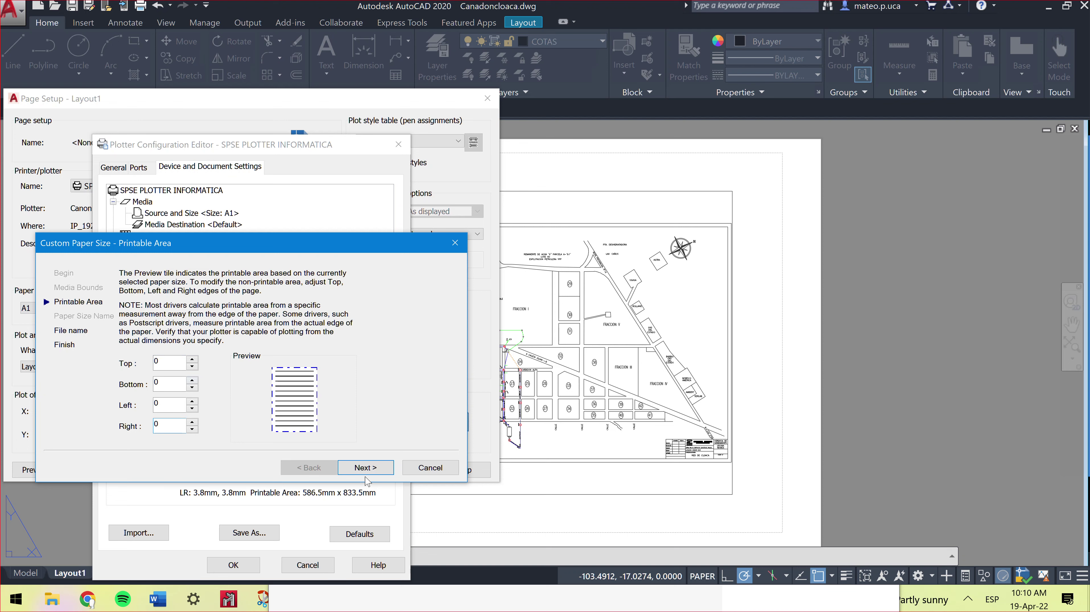
pyautogui.click(359, 464)
pyautogui.click(362, 466)
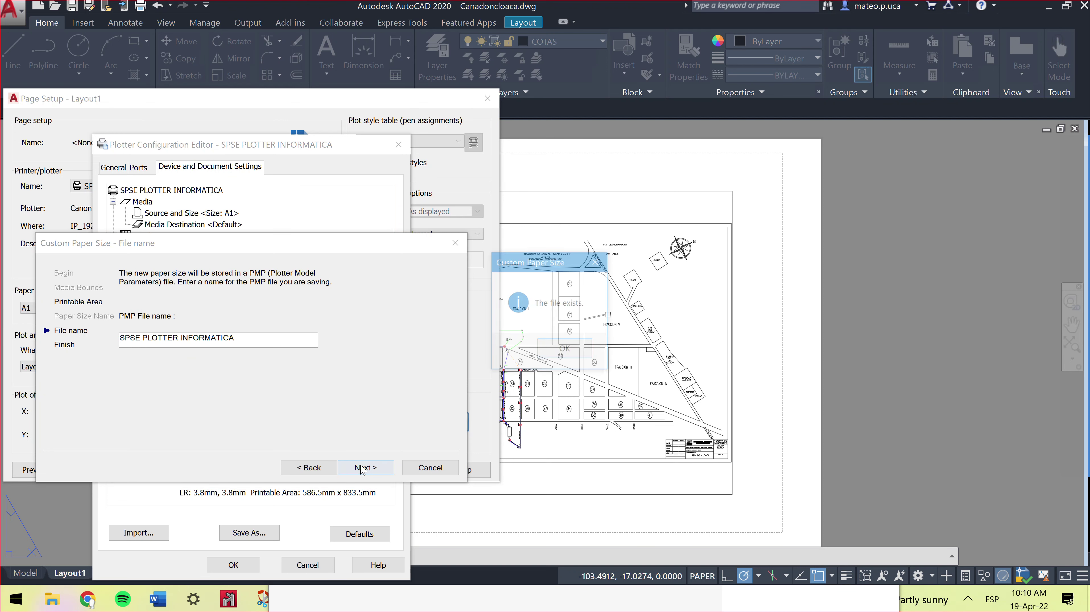
pyautogui.press('Return')
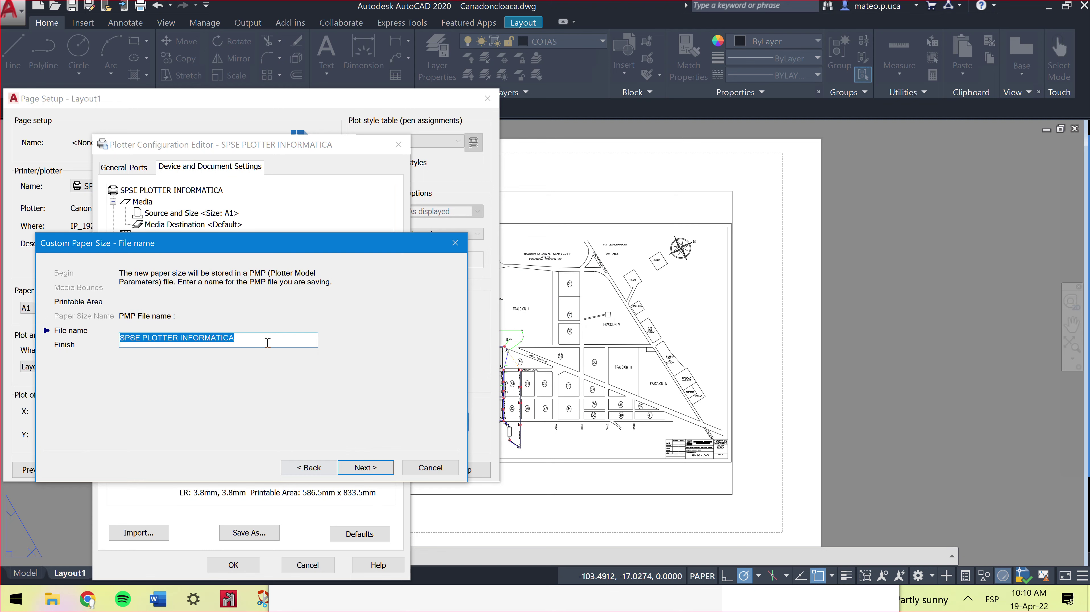
pyautogui.click(266, 337)
pyautogui.click(382, 473)
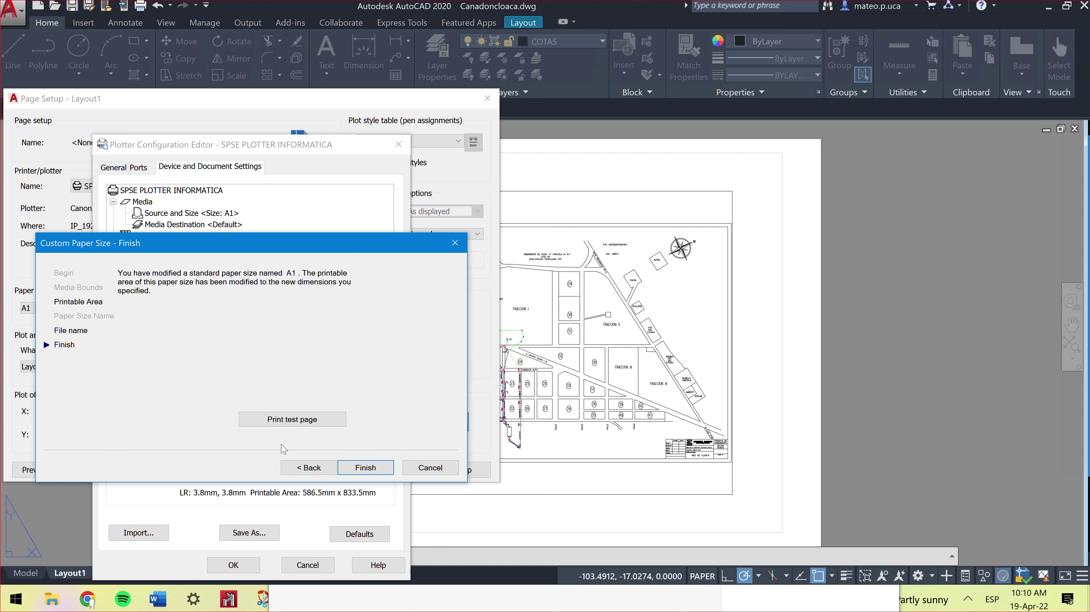
pyautogui.click(365, 467)
pyautogui.click(234, 565)
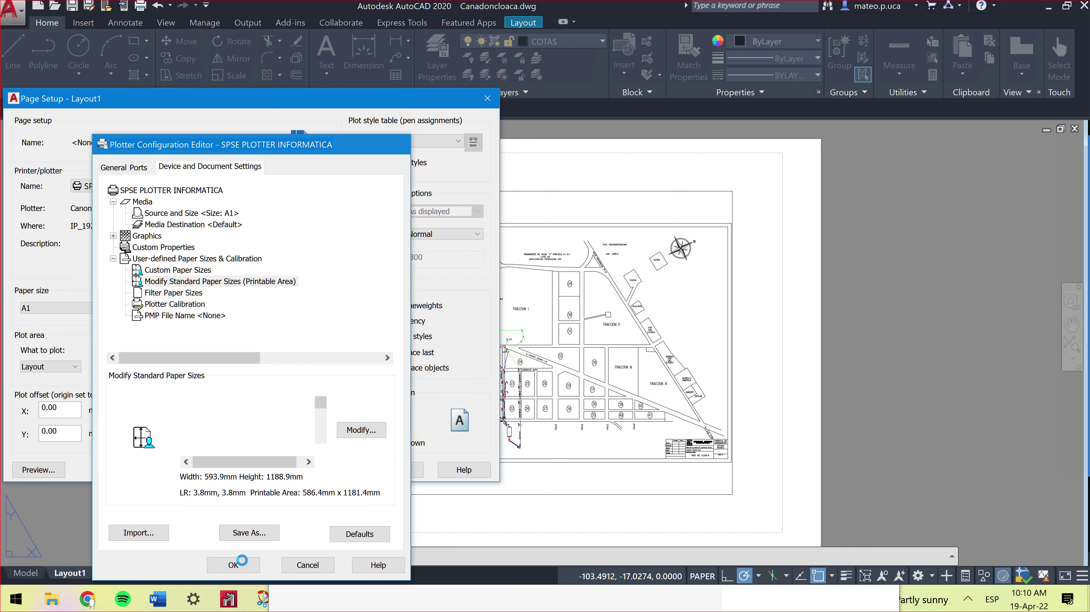
# - Save the PC3 changes and switch Layout1's A1 page setup to Landscape orientation
pyautogui.click(217, 340)
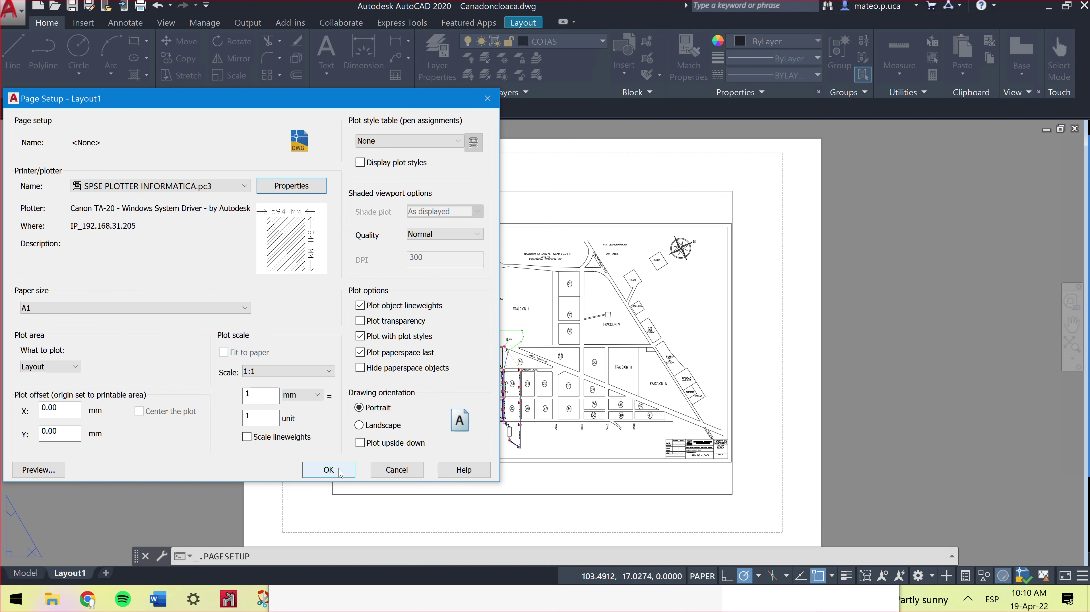
pyautogui.click(329, 470)
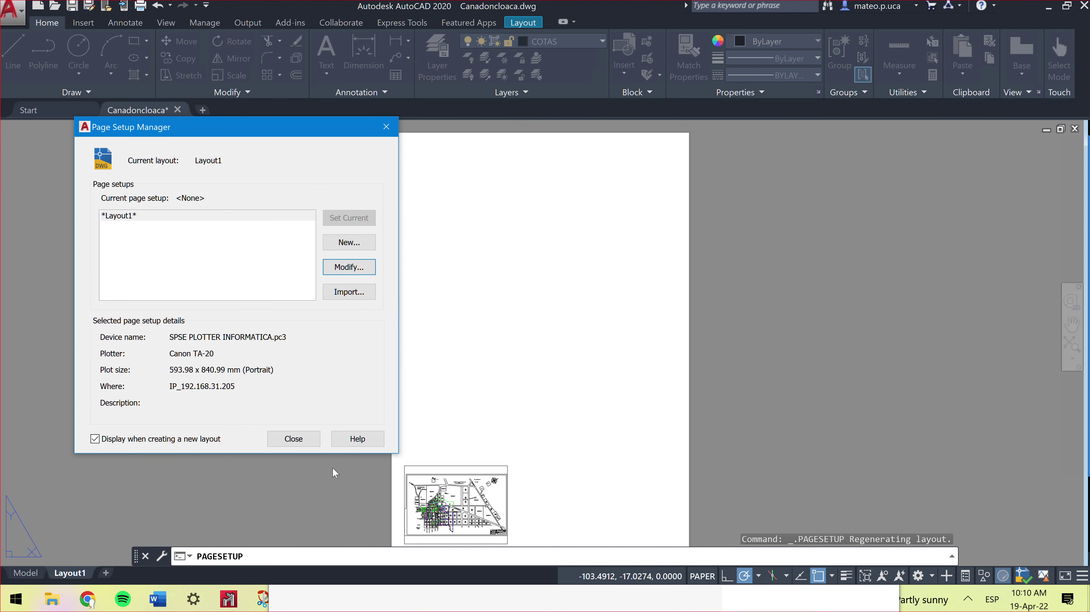
pyautogui.click(343, 270)
pyautogui.click(393, 419)
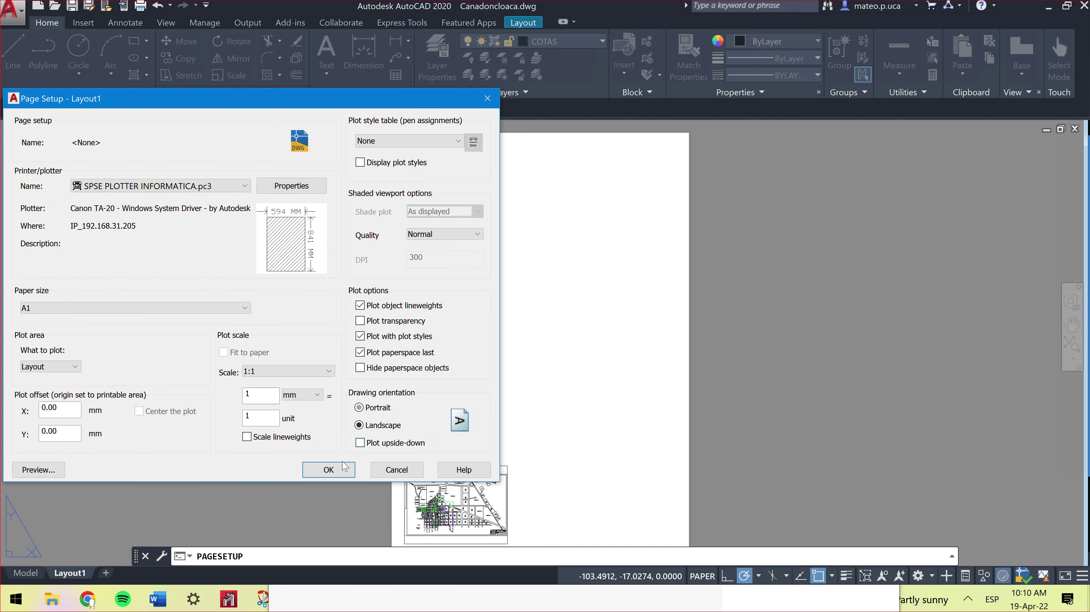
pyautogui.click(335, 471)
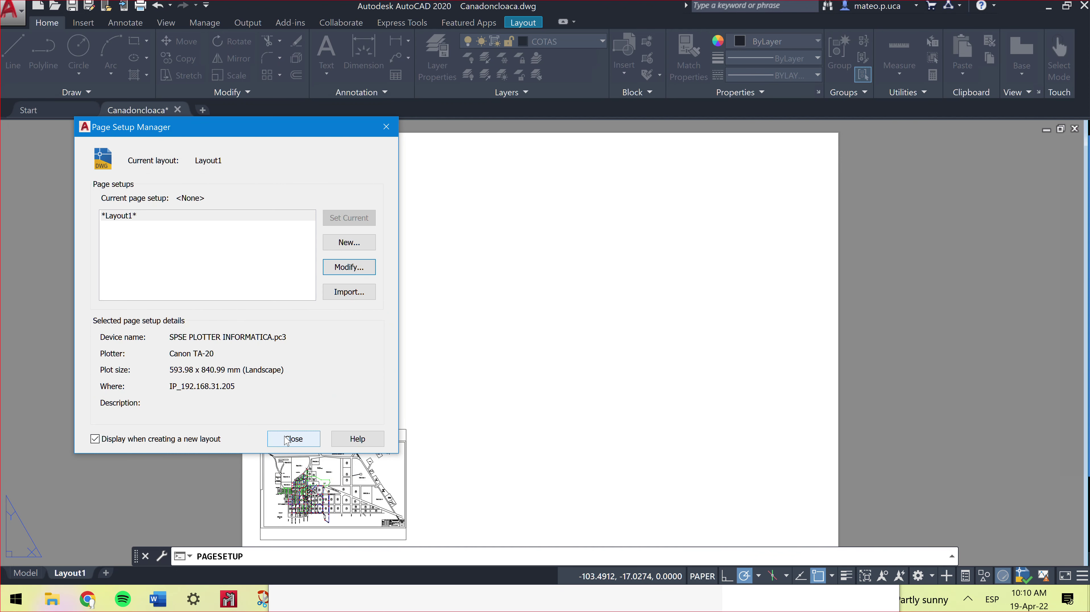
pyautogui.click(286, 441)
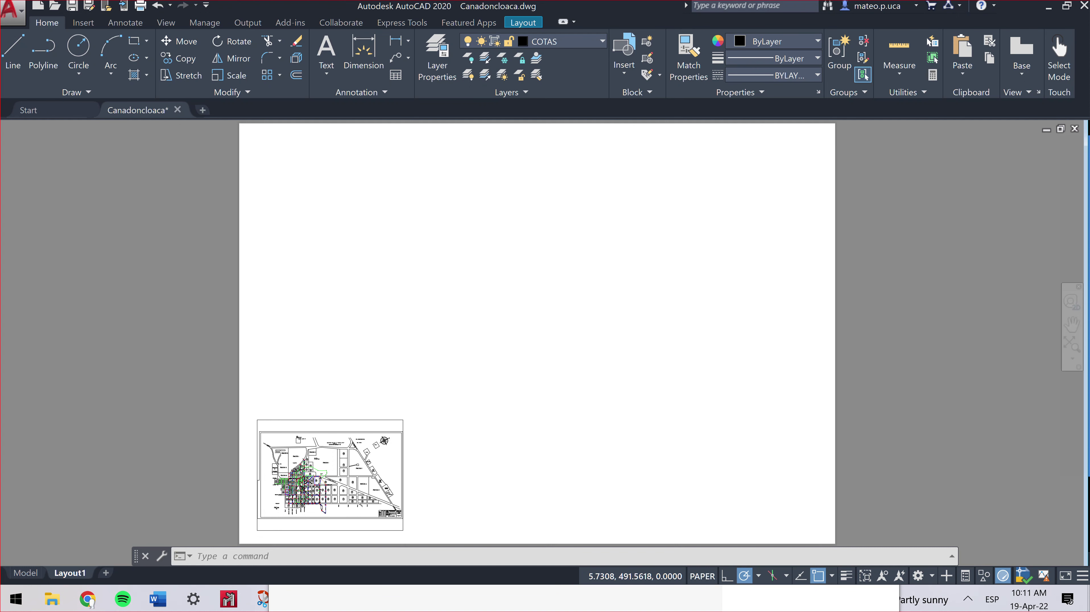
# - Start the border polyline at 0,0 and draw the 840 mm bottom edge
pyautogui.scroll(-2, 277, 159)
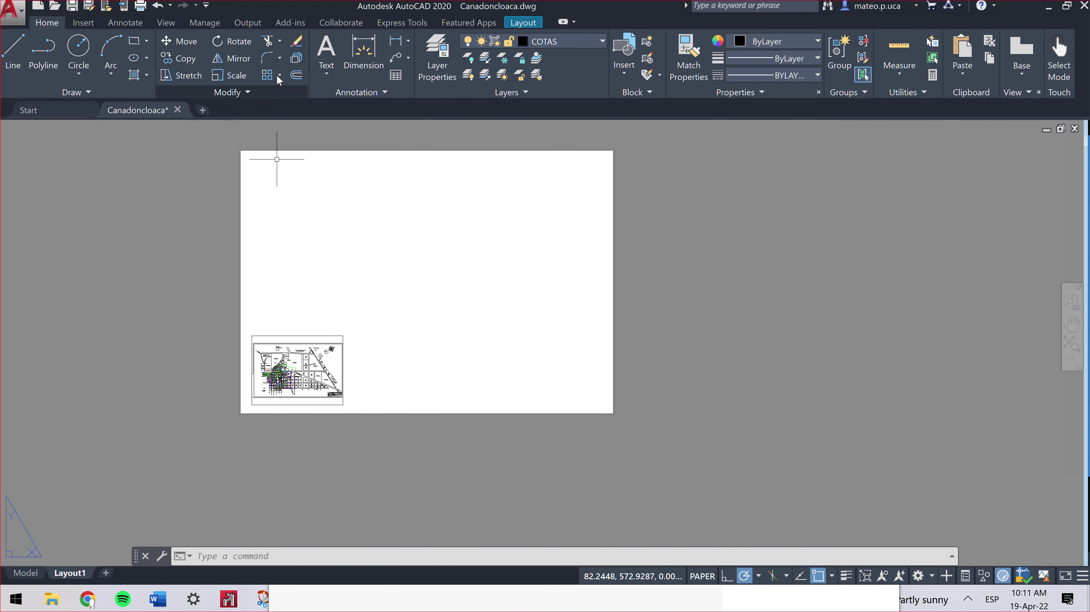
pyautogui.click(36, 54)
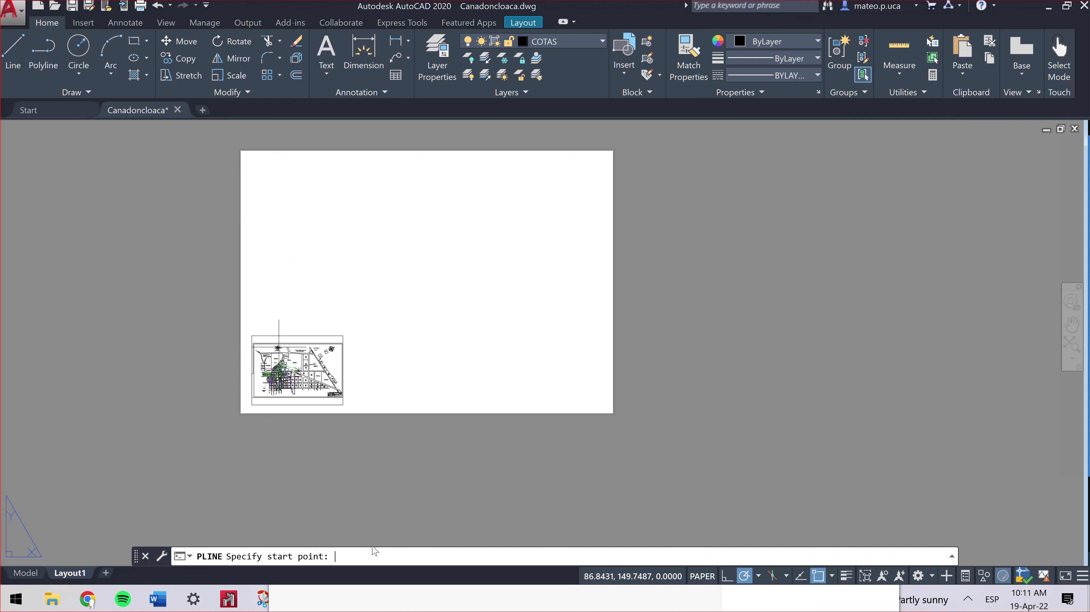
pyautogui.write('0,0')
pyautogui.press('Return')
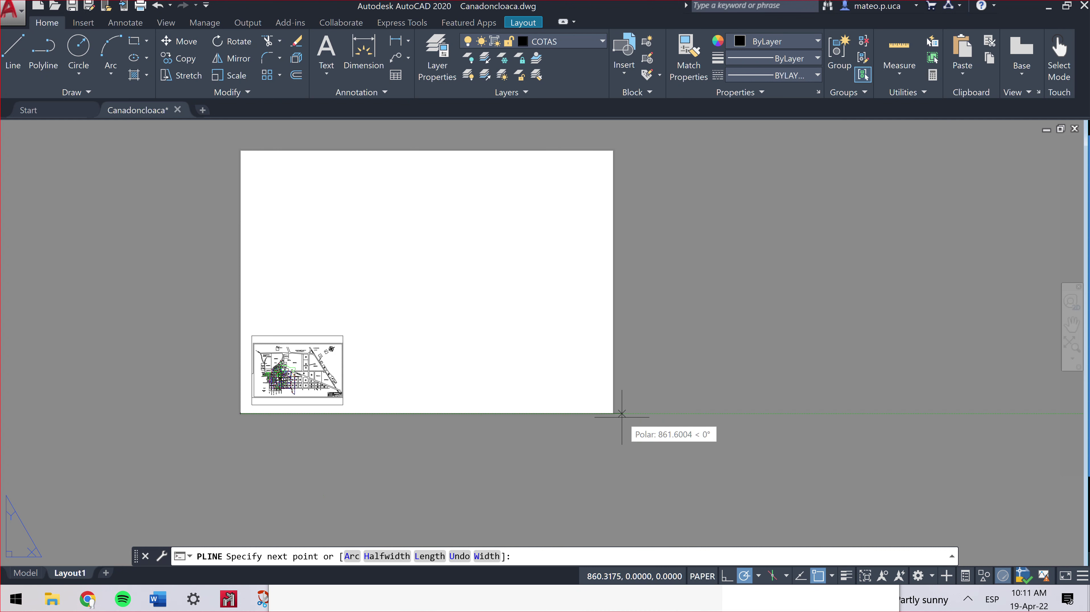
pyautogui.scroll(3, 617, 411)
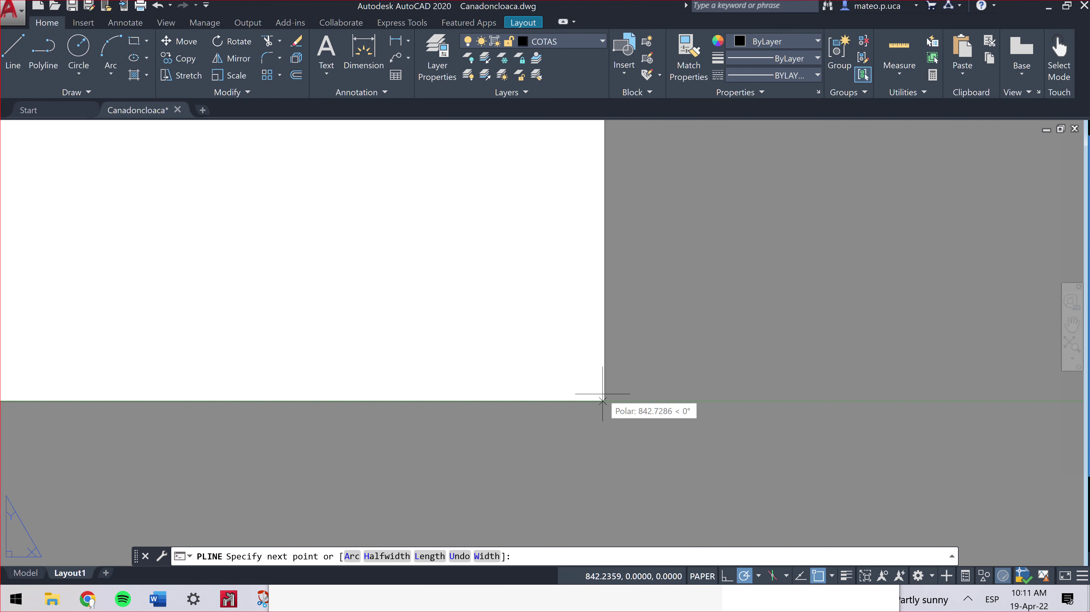
pyautogui.moveTo(602, 401); pyautogui.dragTo(620, 393, button='middle')
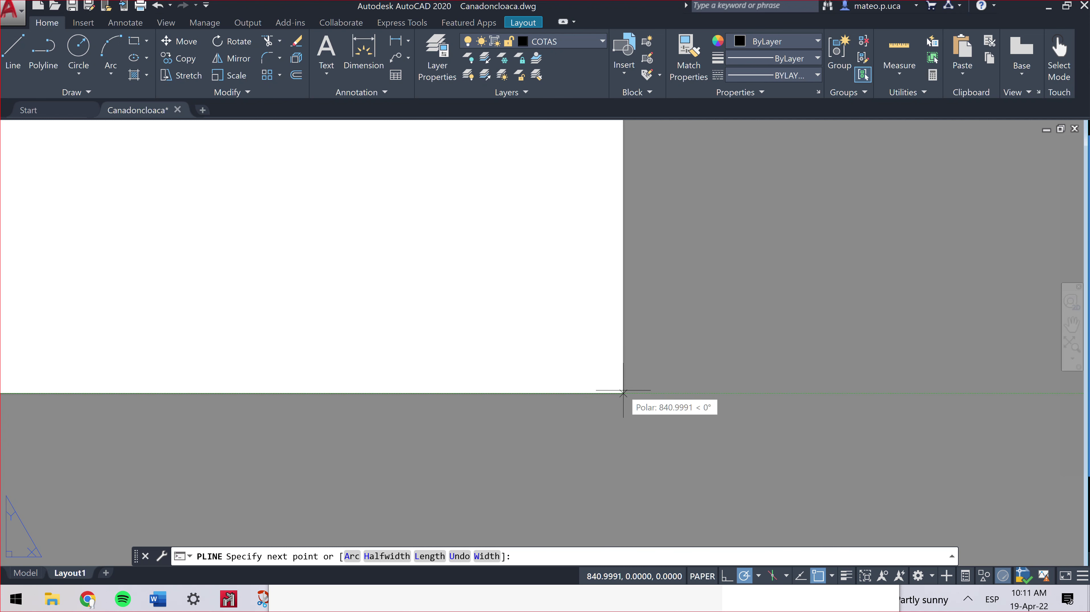
pyautogui.write('840')
pyautogui.press('Return')
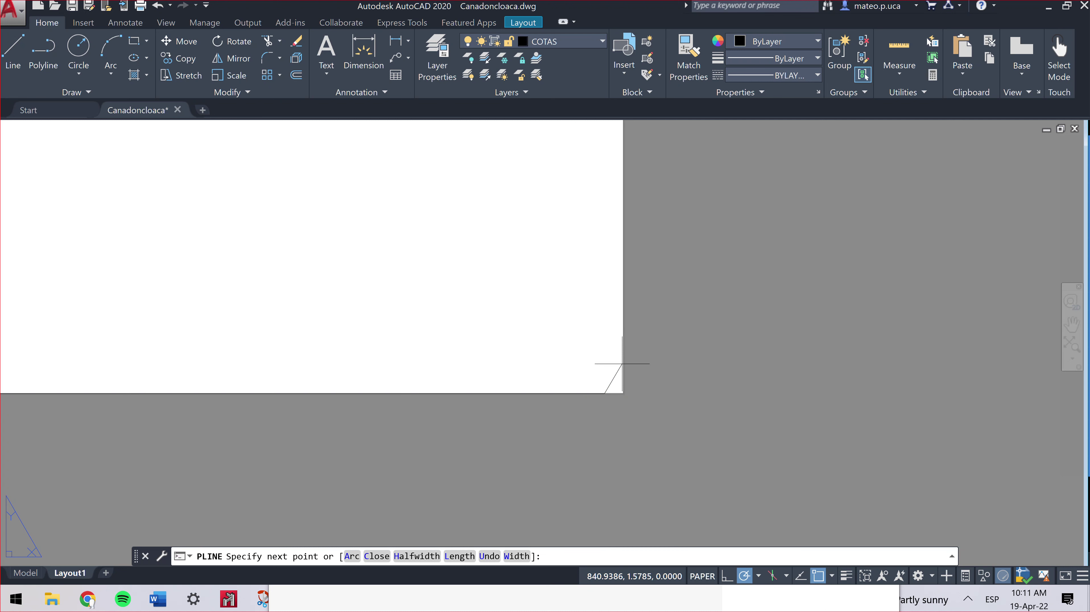
# - Continue the border from the sheet's bottom-right corner up the right edge
pyautogui.scroll(10, 625, 379)
pyautogui.moveTo(625, 379); pyautogui.dragTo(614, 209, button='middle')
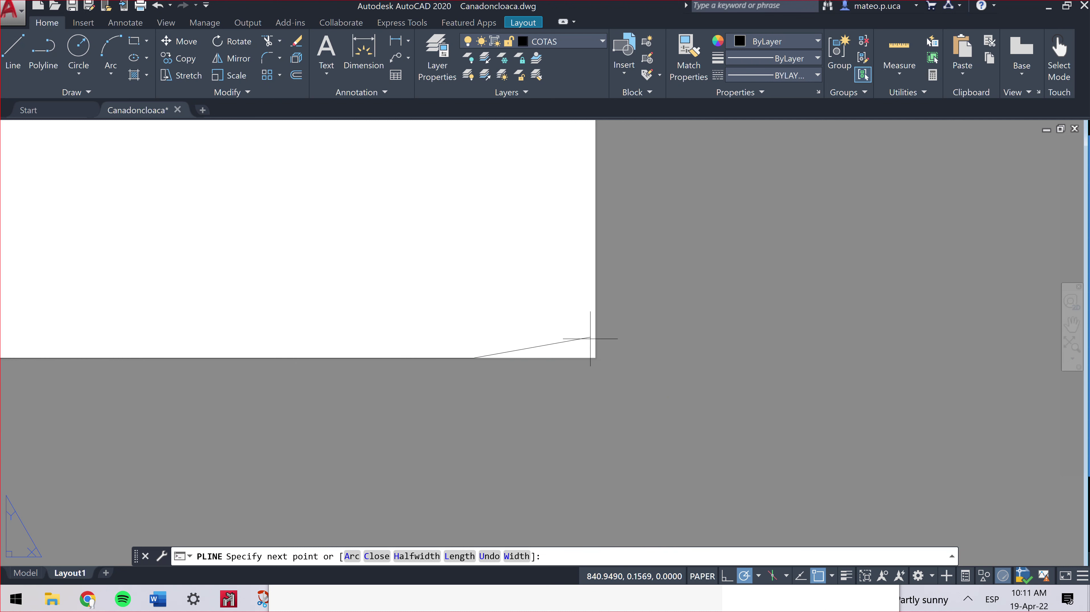
pyautogui.click(599, 357)
pyautogui.moveTo(596, 325); pyautogui.dragTo(587, 129, button='middle')
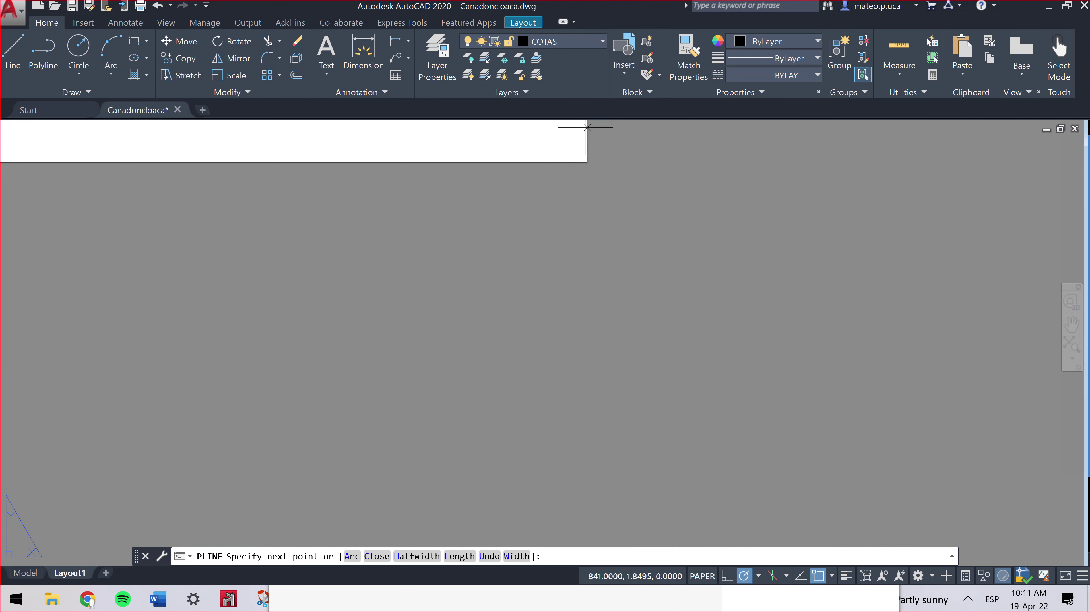
pyautogui.scroll(-5, 564, 370)
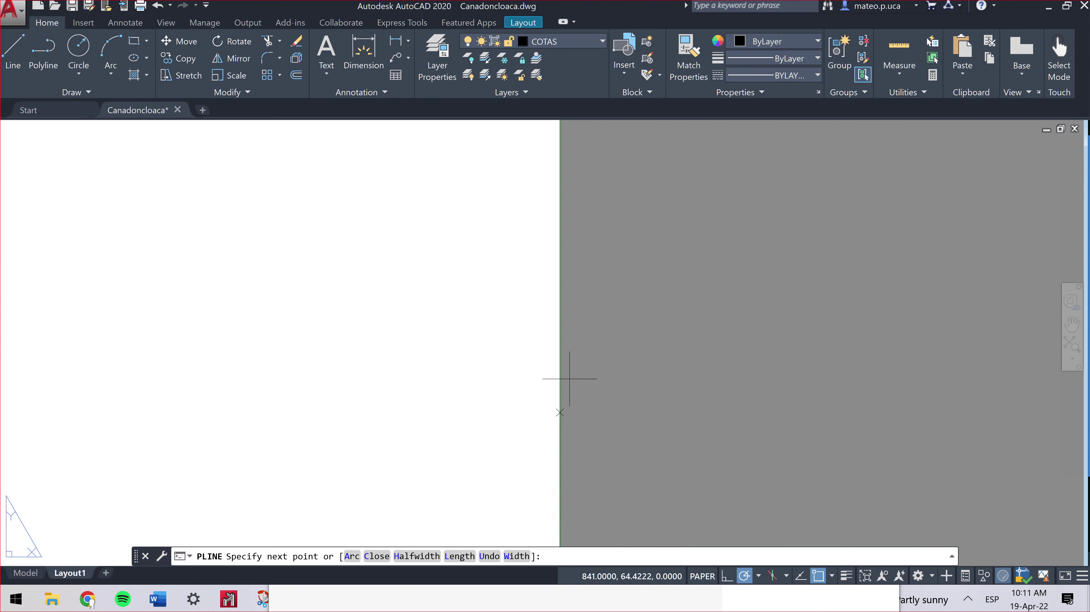
pyautogui.scroll(-3, 573, 335)
pyautogui.moveTo(573, 335); pyautogui.dragTo(545, 485, button='middle')
pyautogui.scroll(-2, 565, 377)
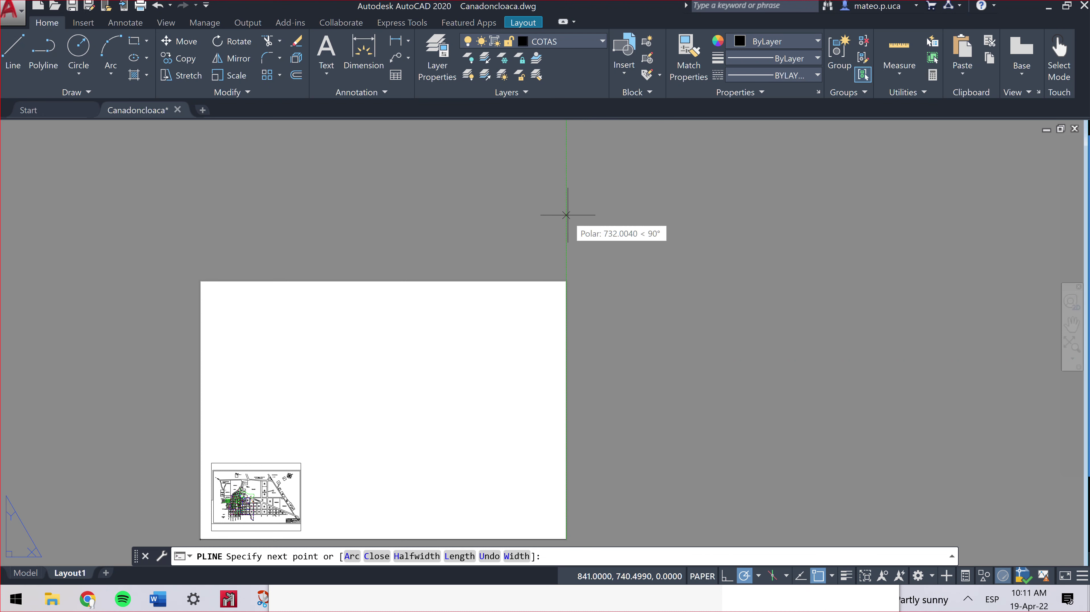
pyautogui.write('590')
pyautogui.press('Return')
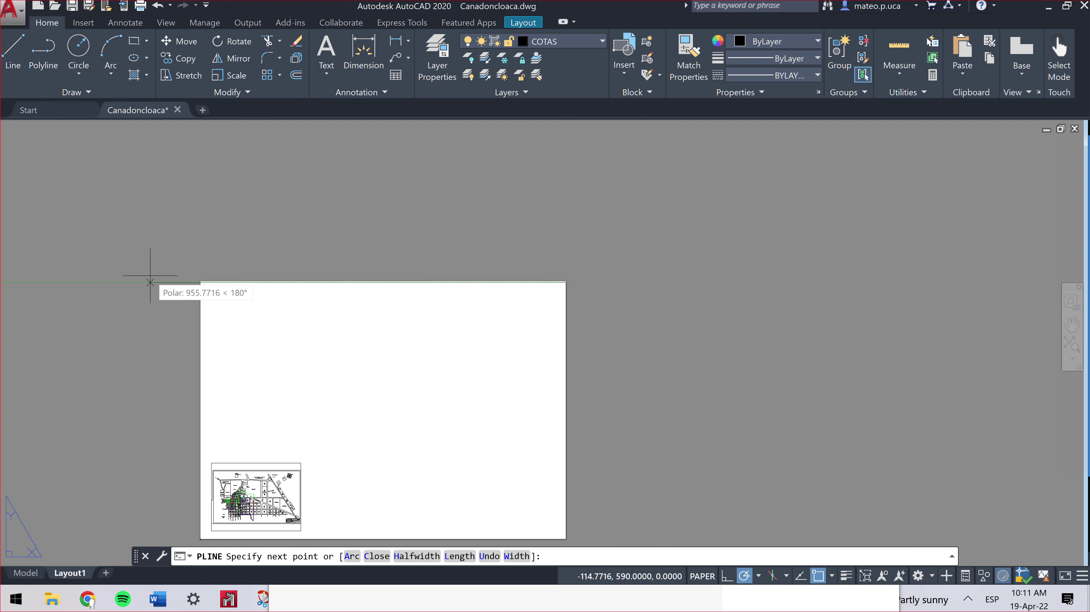
# - Fix a mistyped length and end the border segment at the paper's top-right corner
pyautogui.scroll(5, 250, 304)
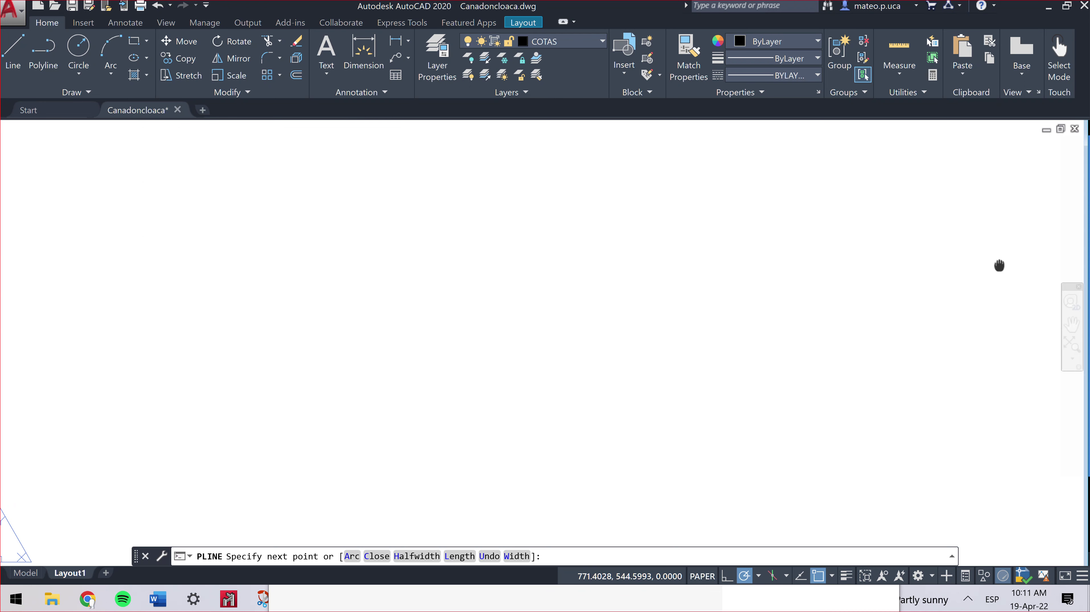
pyautogui.scroll(-5, 1000, 266)
pyautogui.moveTo(282, 280); pyautogui.dragTo(352, 305, button='middle')
pyautogui.write('4')
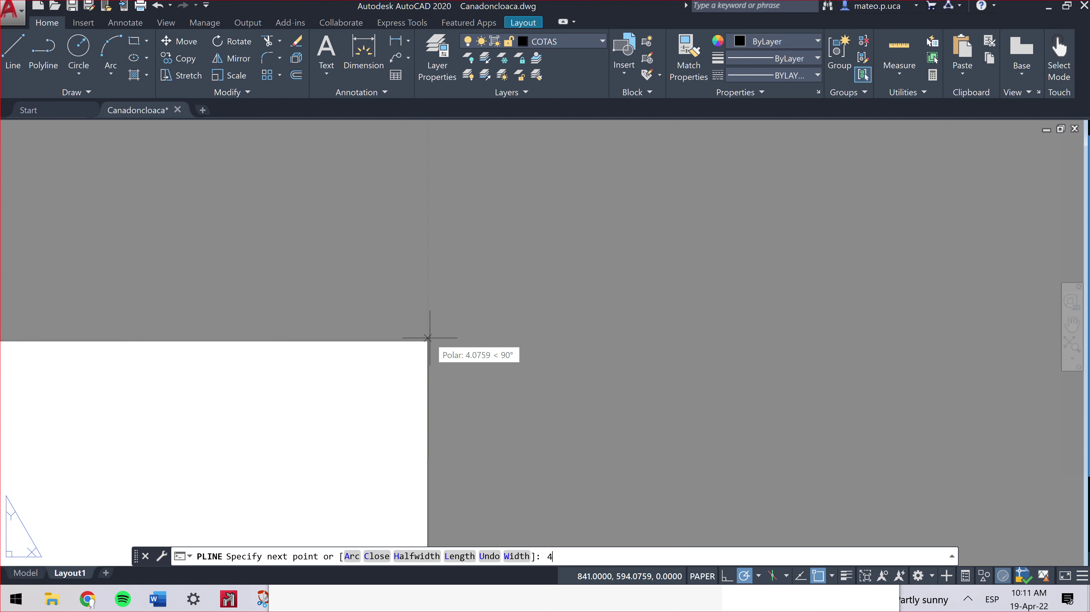
pyautogui.press('Return')
pyautogui.scroll(-5, 576, 244)
pyautogui.scroll(-5, 559, 268)
pyautogui.scroll(-5, 526, 307)
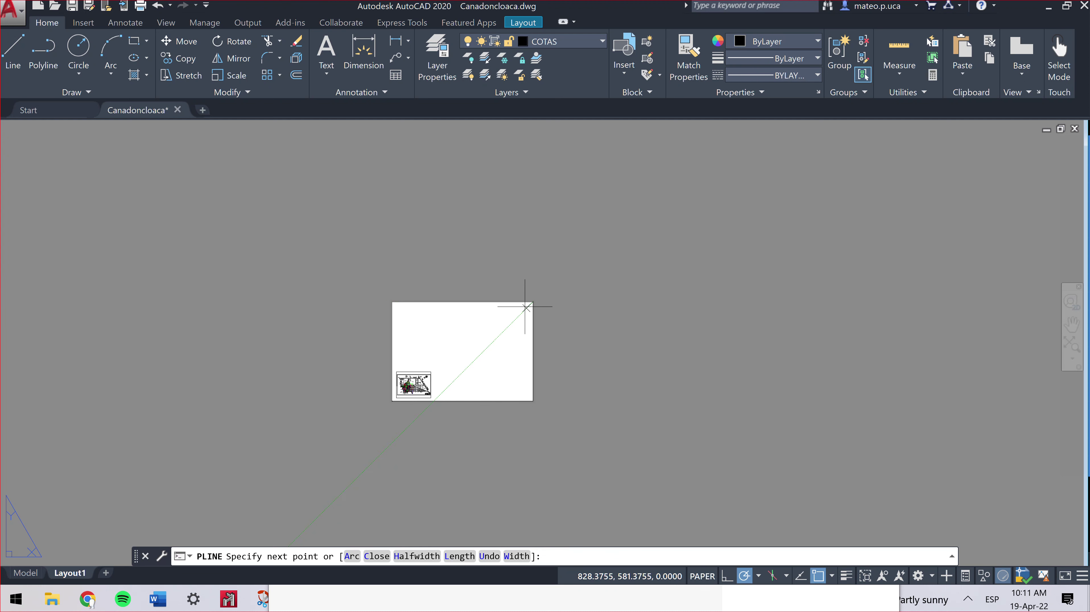
pyautogui.click(526, 306)
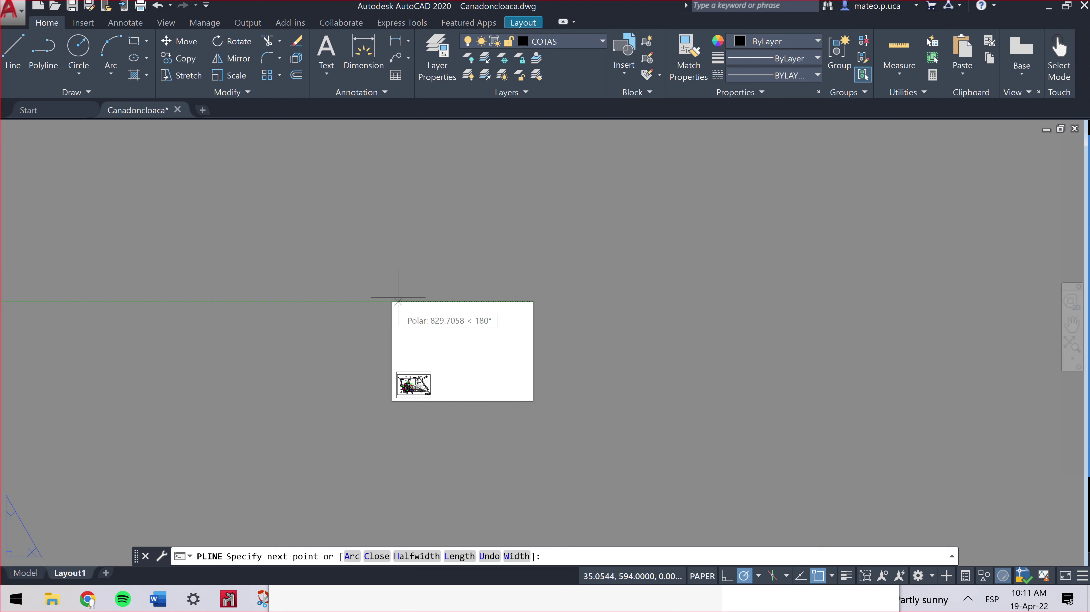
pyautogui.scroll(5, 396, 298)
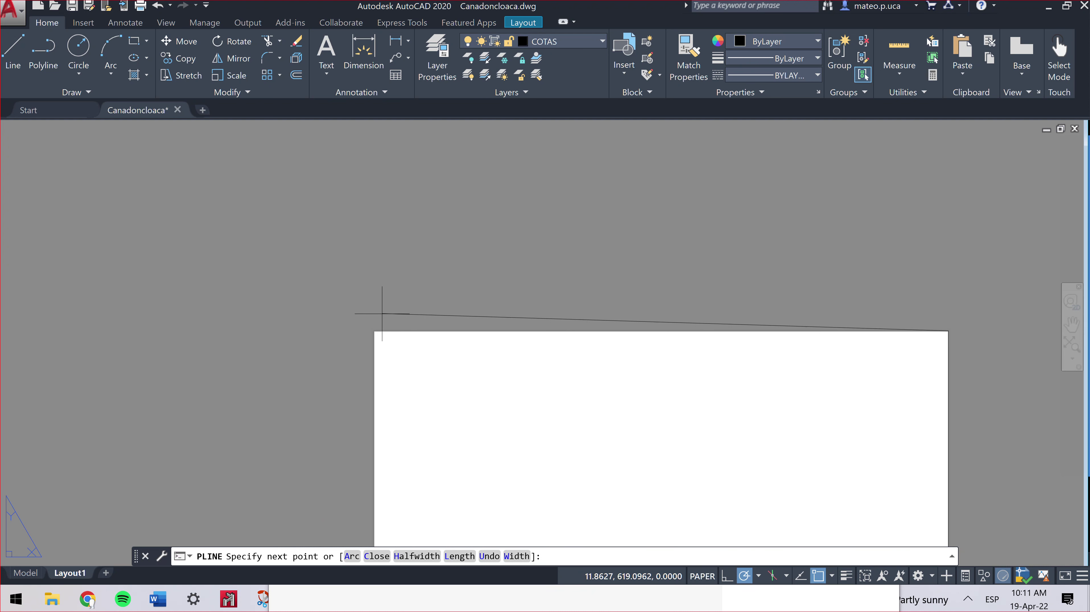
pyautogui.scroll(3, 377, 305)
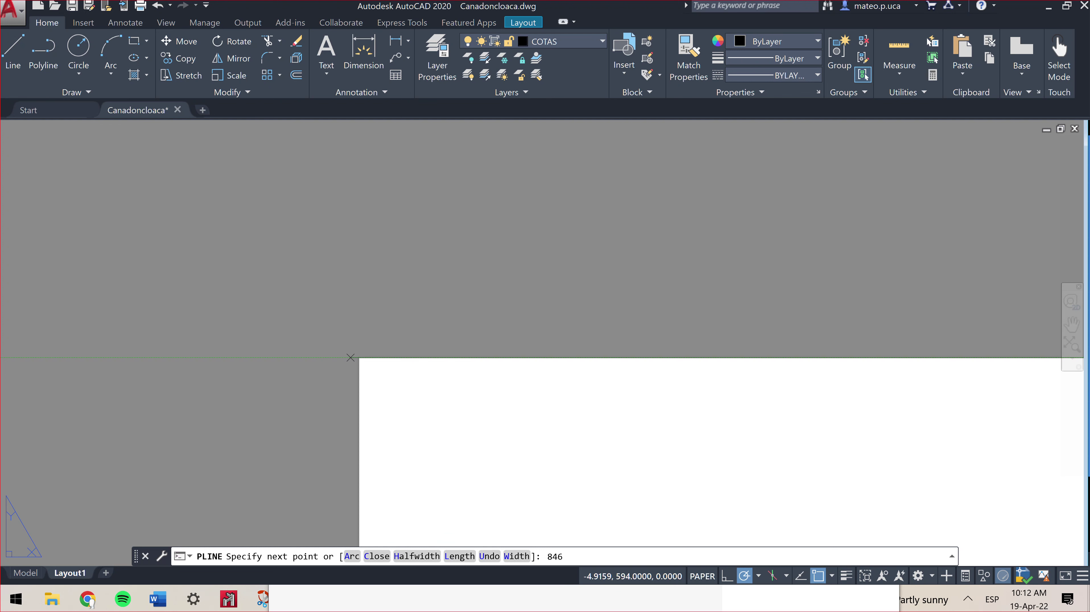
pyautogui.scroll(-5, 350, 352)
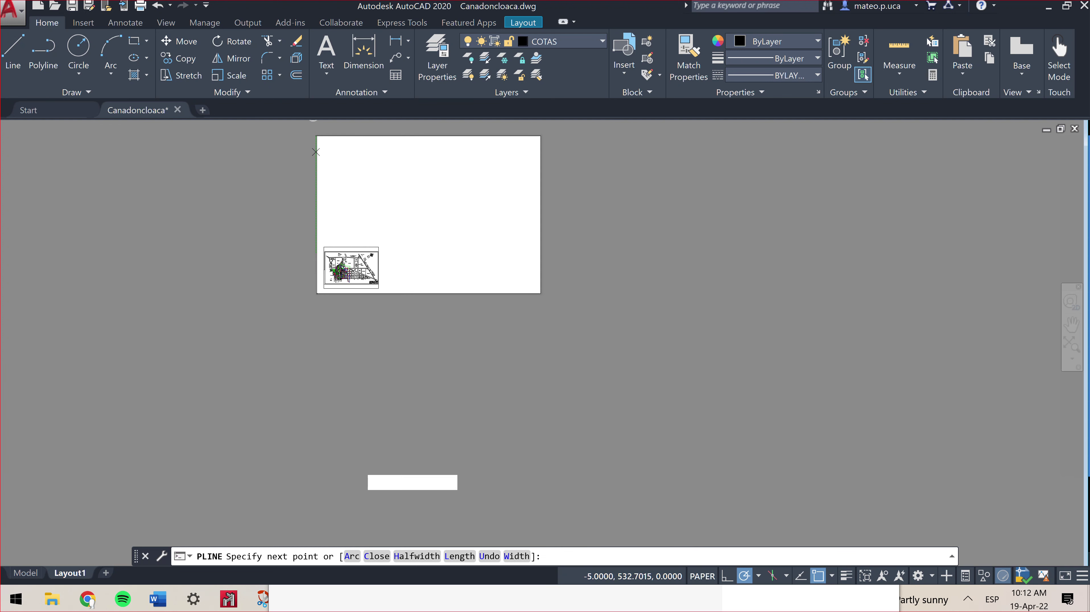
pyautogui.scroll(4, 317, 293)
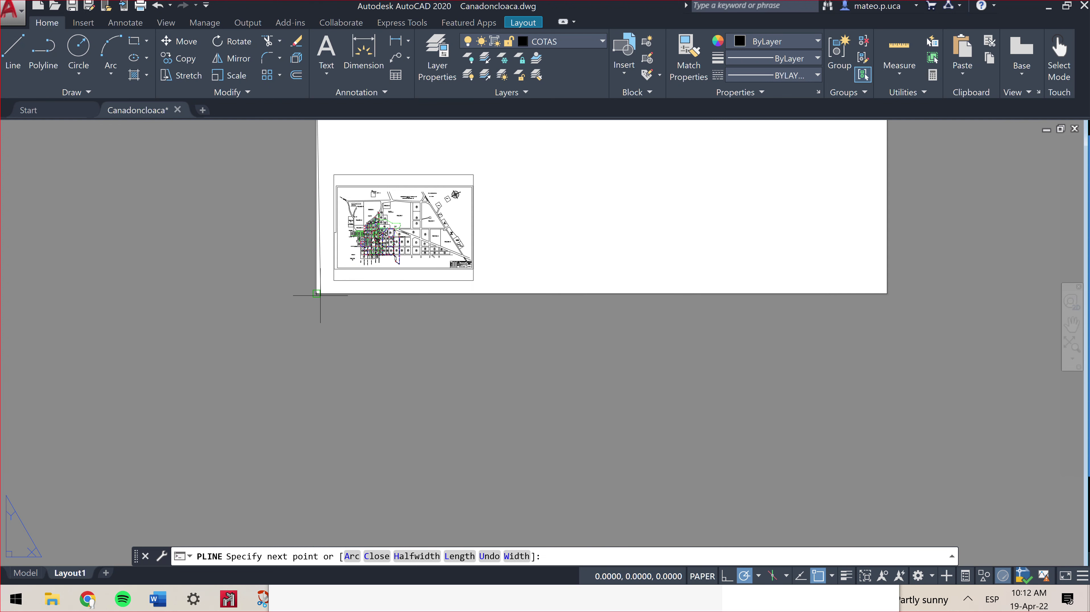
pyautogui.moveTo(328, 264); pyautogui.dragTo(323, 470, button='middle')
# - Grip-stretch the border's top-left corner onto the paper's corner
pyautogui.press('Escape')
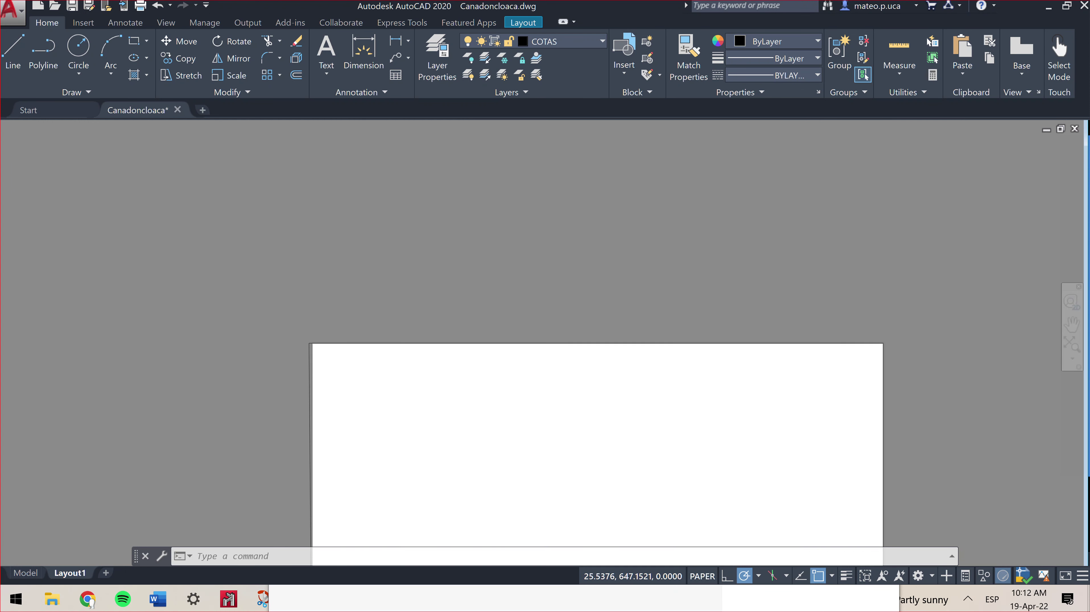
pyautogui.scroll(5, 255, 439)
pyautogui.moveTo(322, 231); pyautogui.dragTo(343, 154, button='middle')
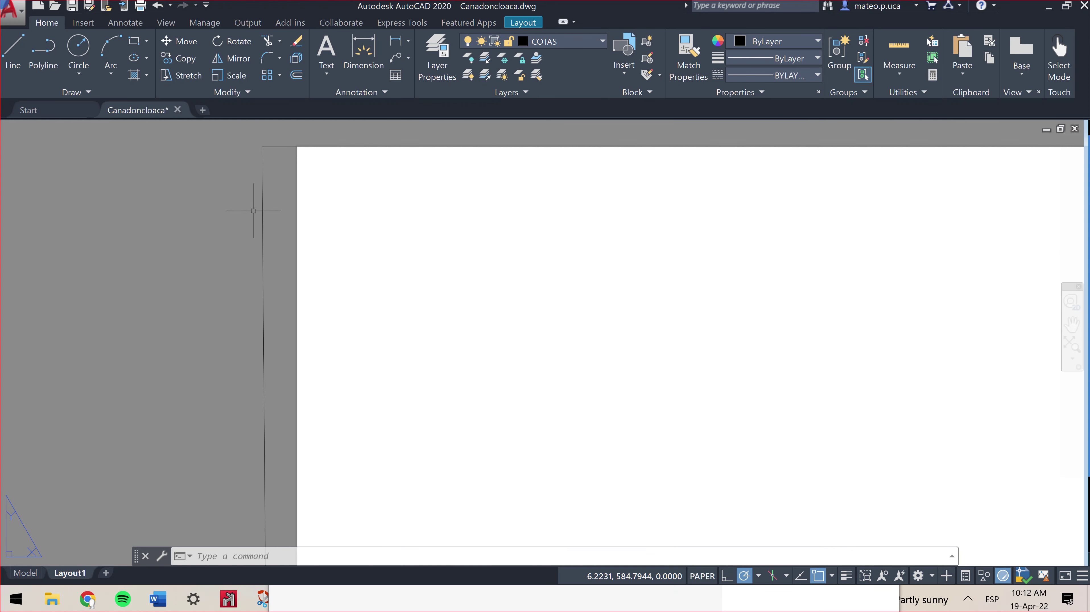
pyautogui.click(262, 146)
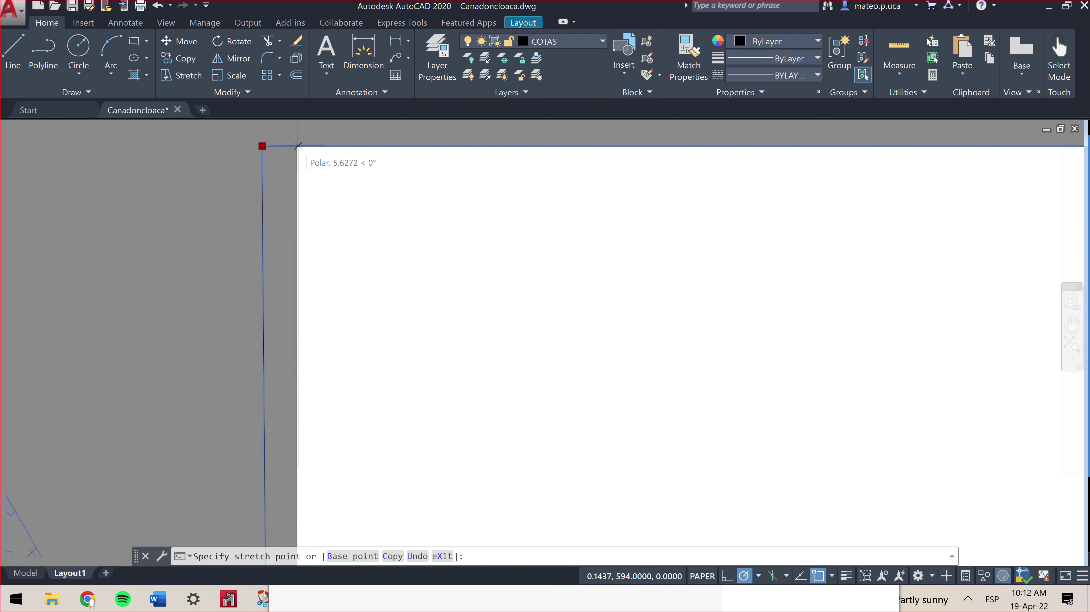
pyautogui.click(298, 146)
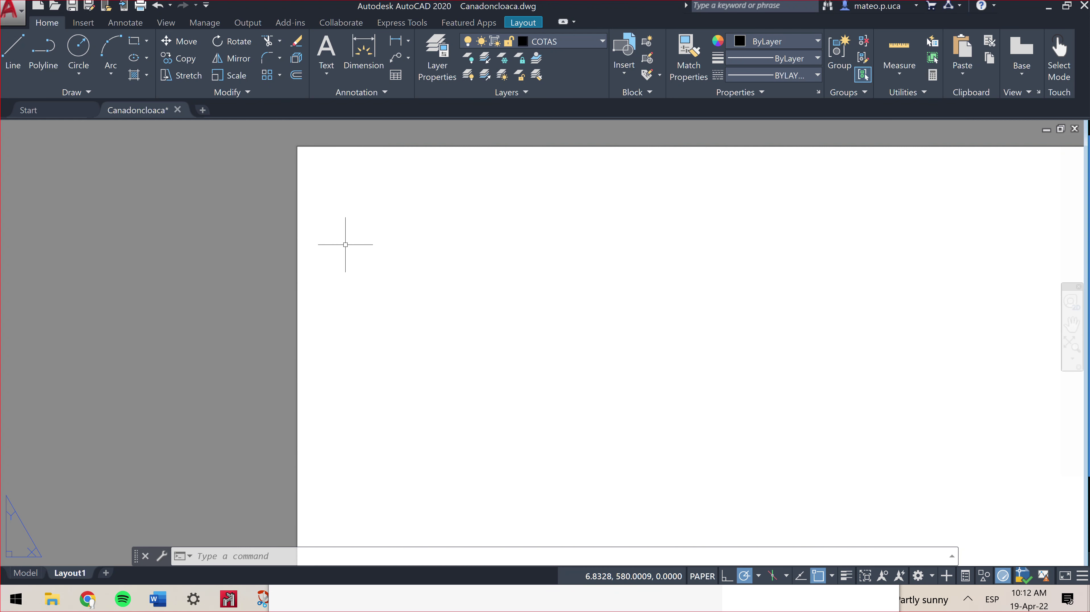
pyautogui.scroll(-10, 345, 244)
# - Offset the border 1 unit inward to create an inner border
pyautogui.click(295, 58)
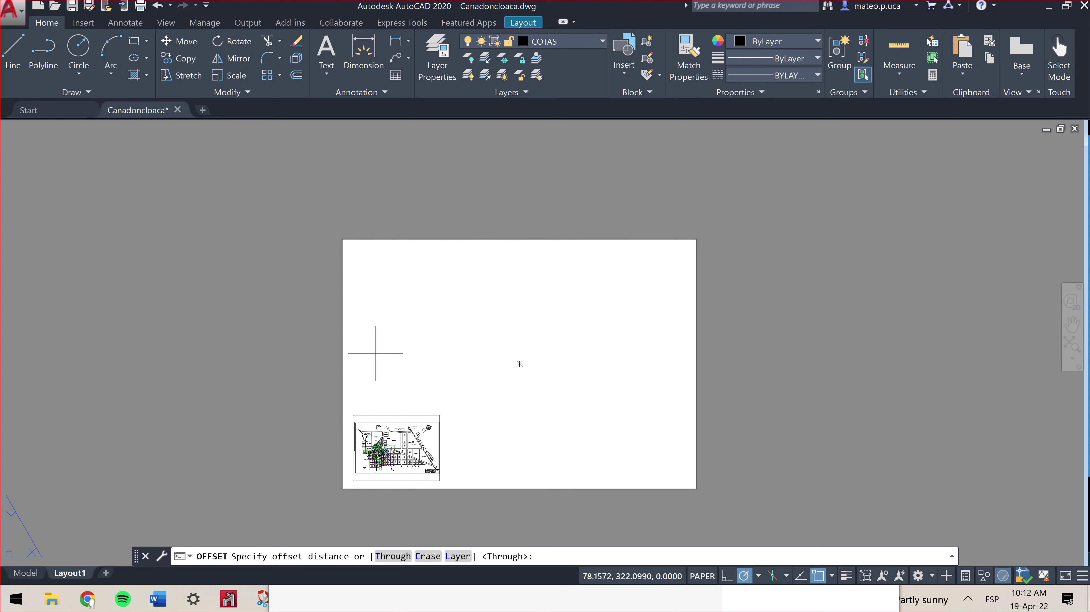
pyautogui.write('1')
pyautogui.press('Return')
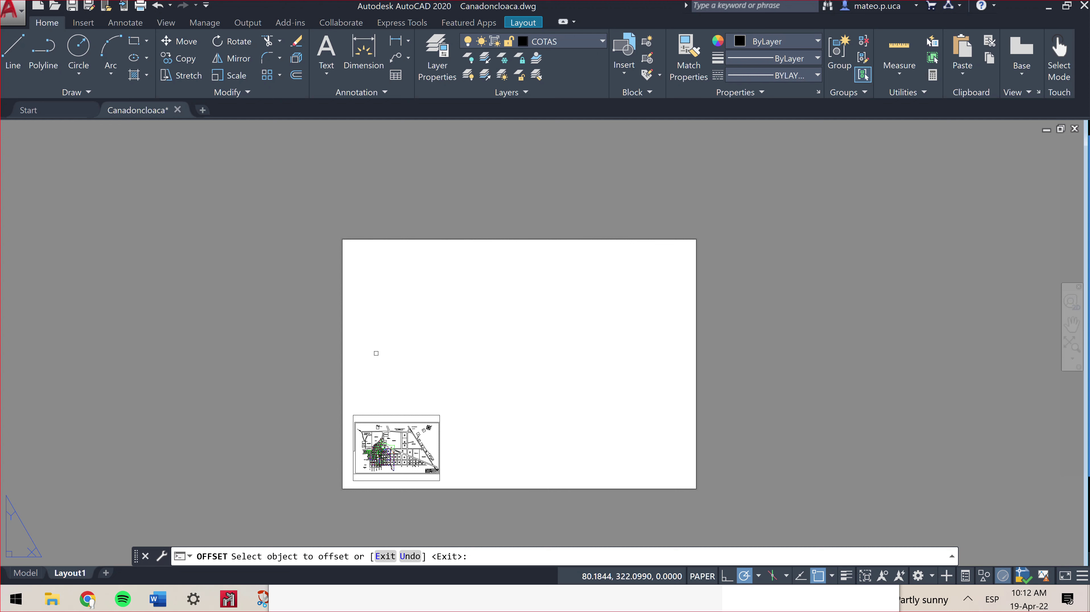
pyautogui.click(294, 77)
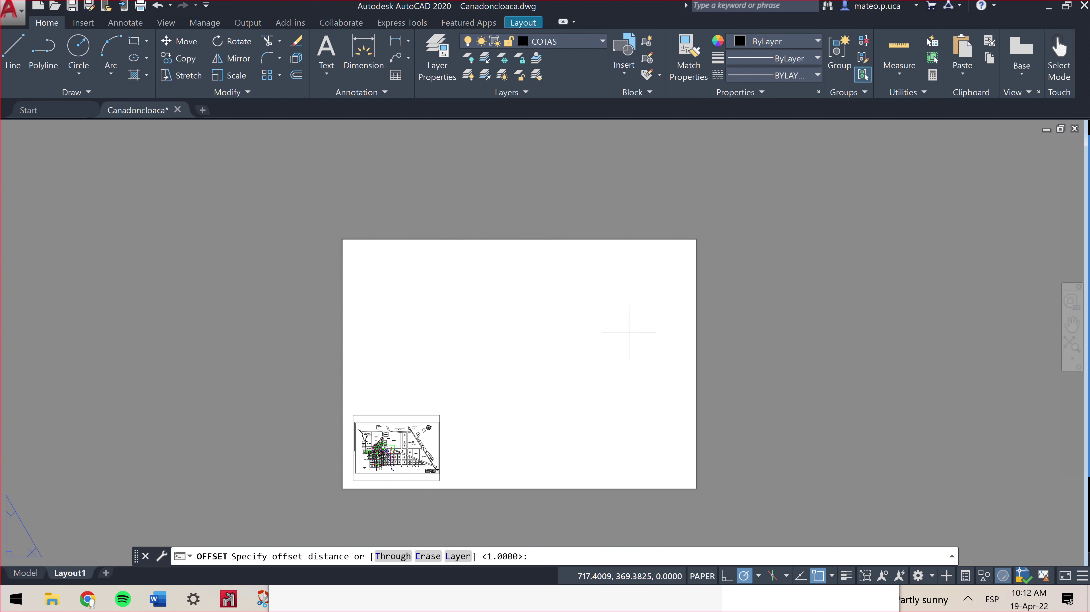
pyautogui.press('Return')
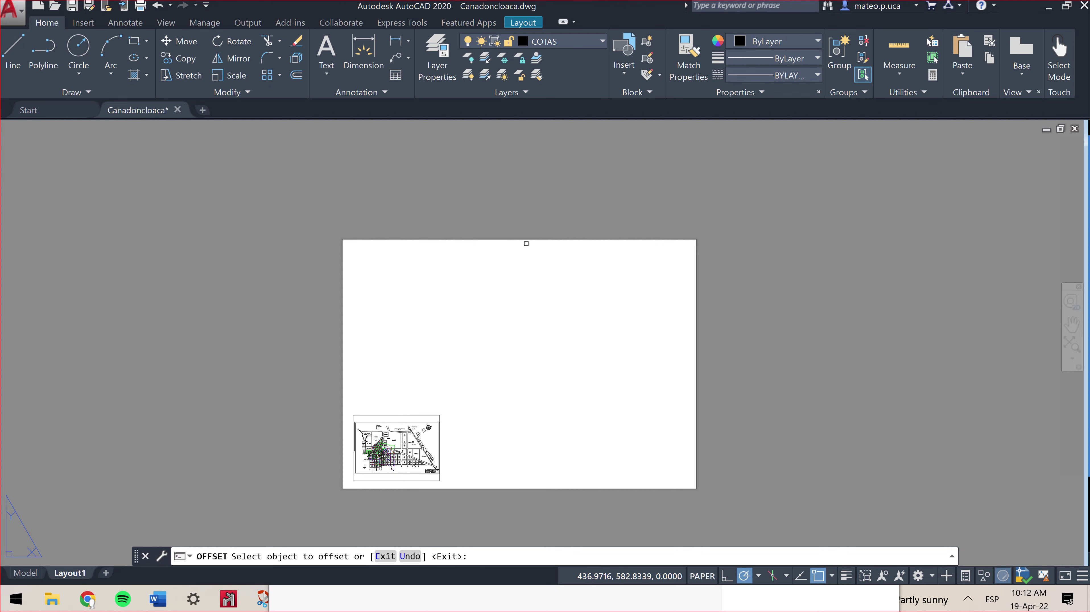
pyautogui.click(519, 239)
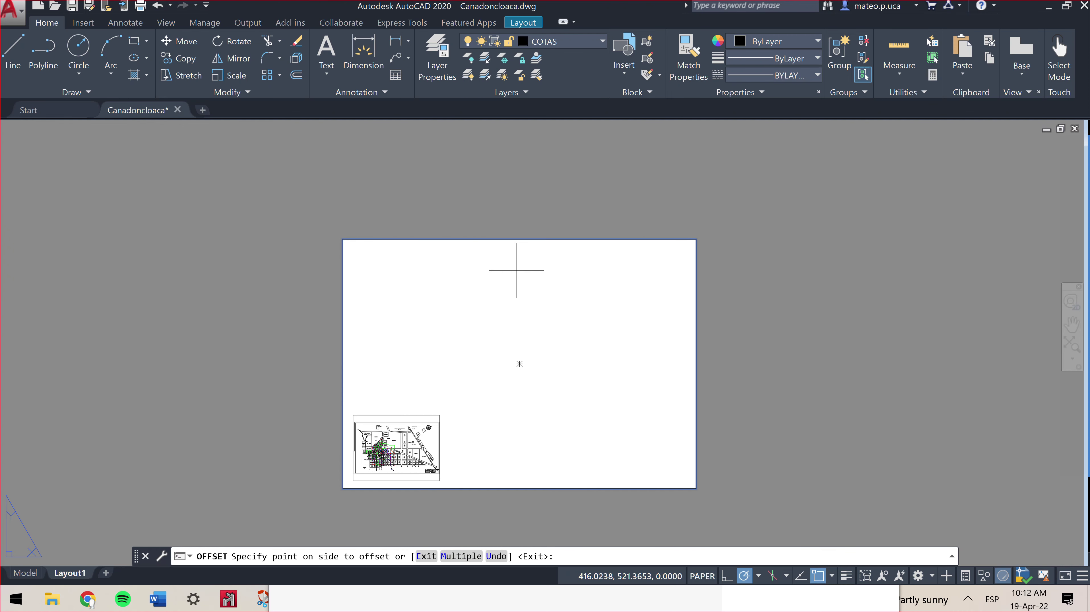
pyautogui.scroll(5, 501, 243)
pyautogui.scroll(-4, 528, 395)
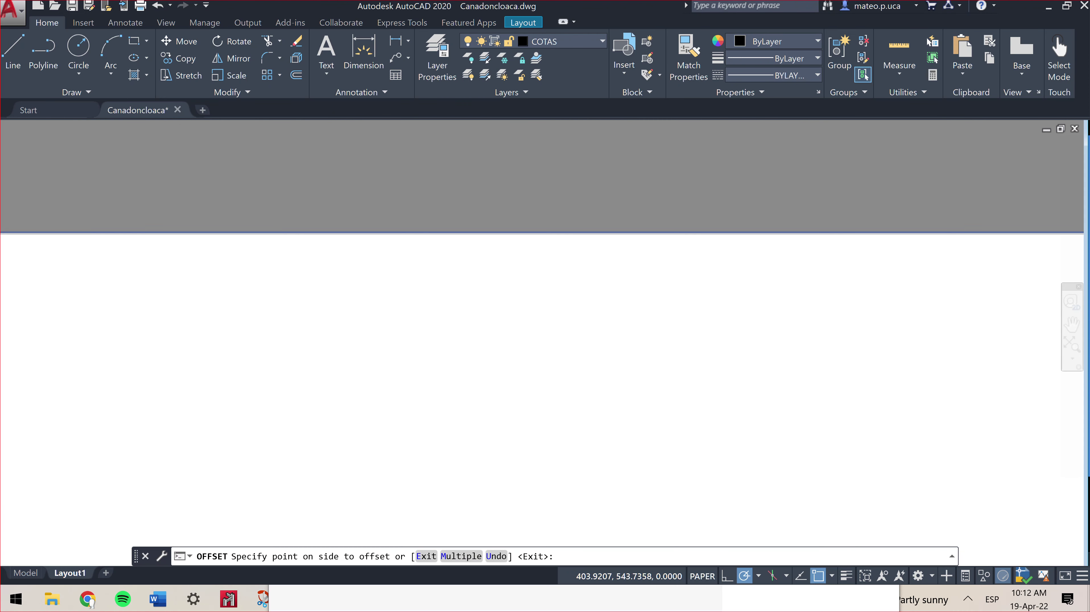
pyautogui.press('Escape')
pyautogui.click(303, 78)
pyautogui.write('1')
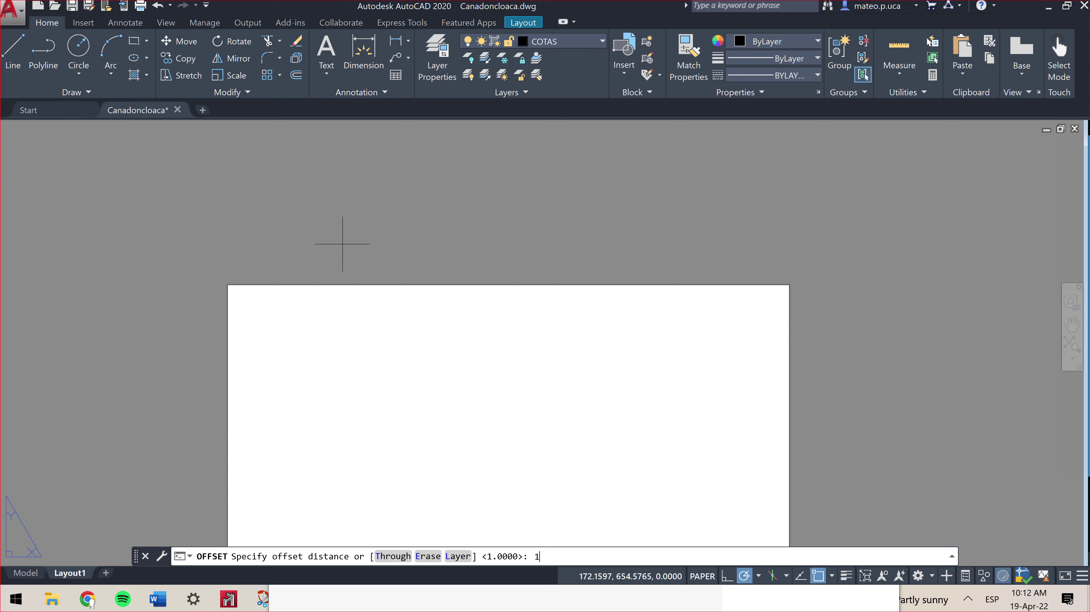
pyautogui.press('Return')
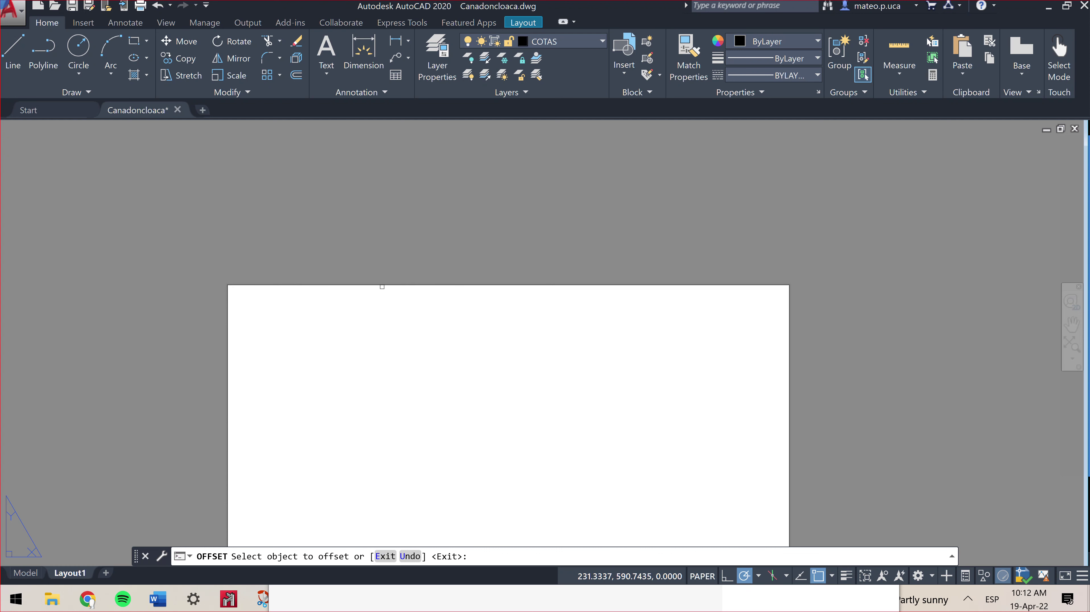
pyautogui.click(380, 282)
pyautogui.click(349, 360)
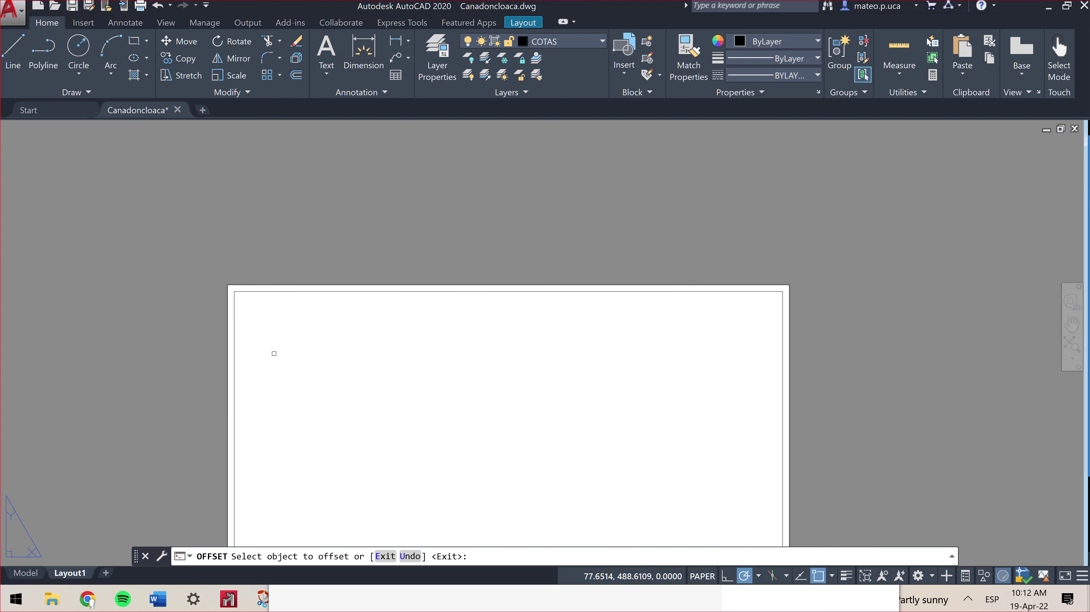
pyautogui.press('Return')
pyautogui.click(234, 349)
# - Move the inner border's left-edge midpoint grip 15 units right, then clear a stray selection
pyautogui.scroll(6, 236, 362)
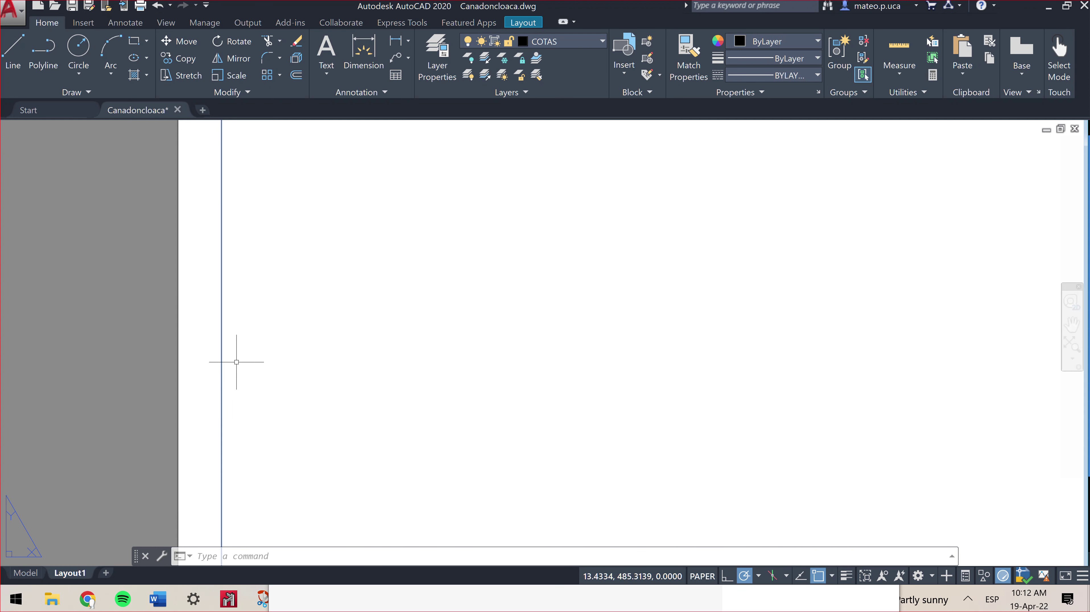
pyautogui.scroll(-2, 236, 362)
pyautogui.scroll(-2, 274, 361)
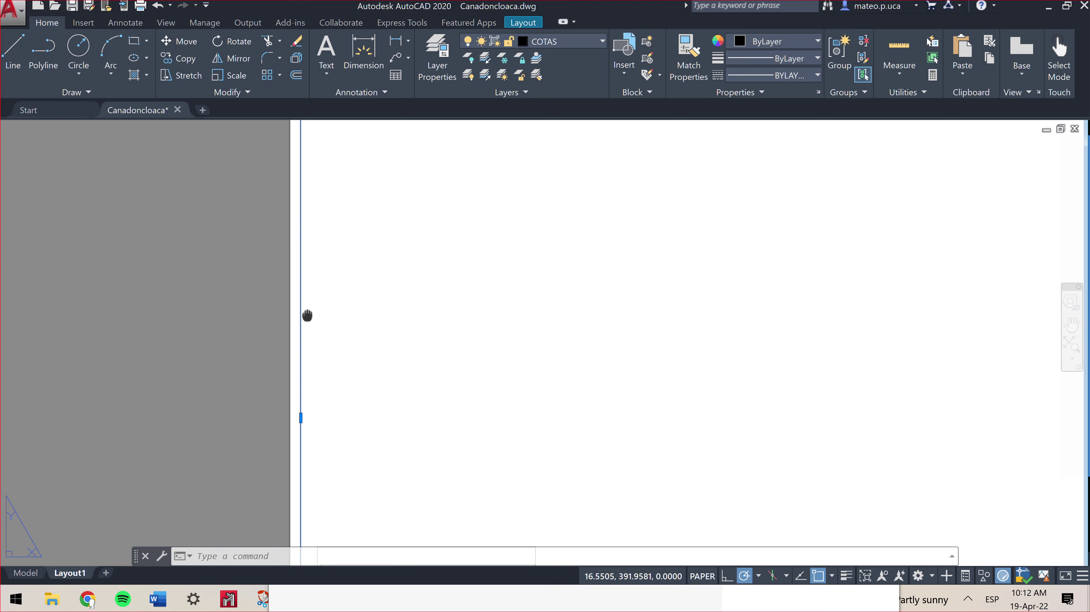
pyautogui.click(300, 346)
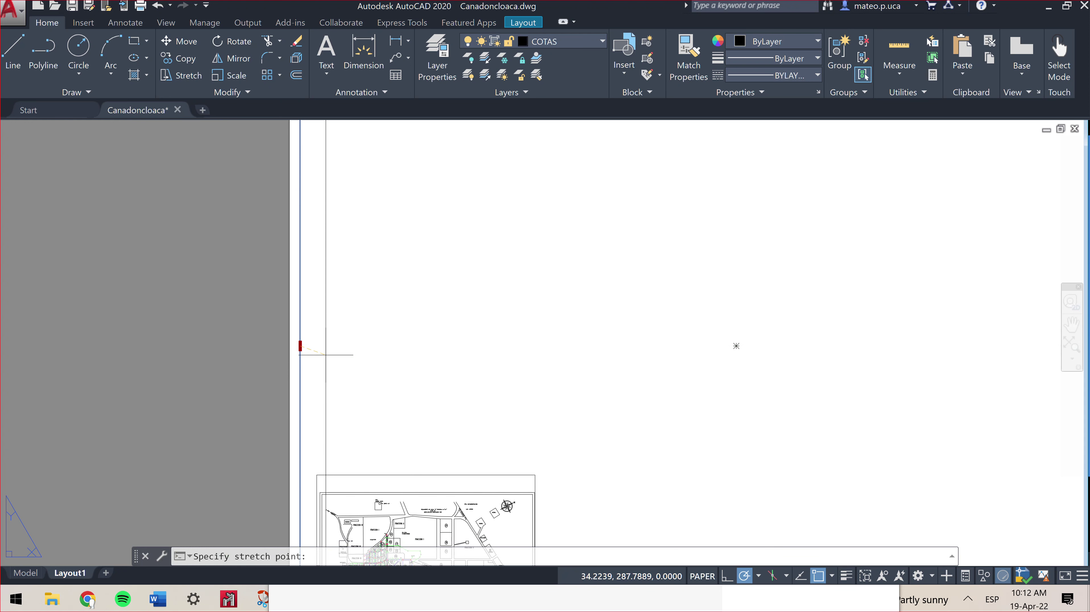
pyautogui.write('15')
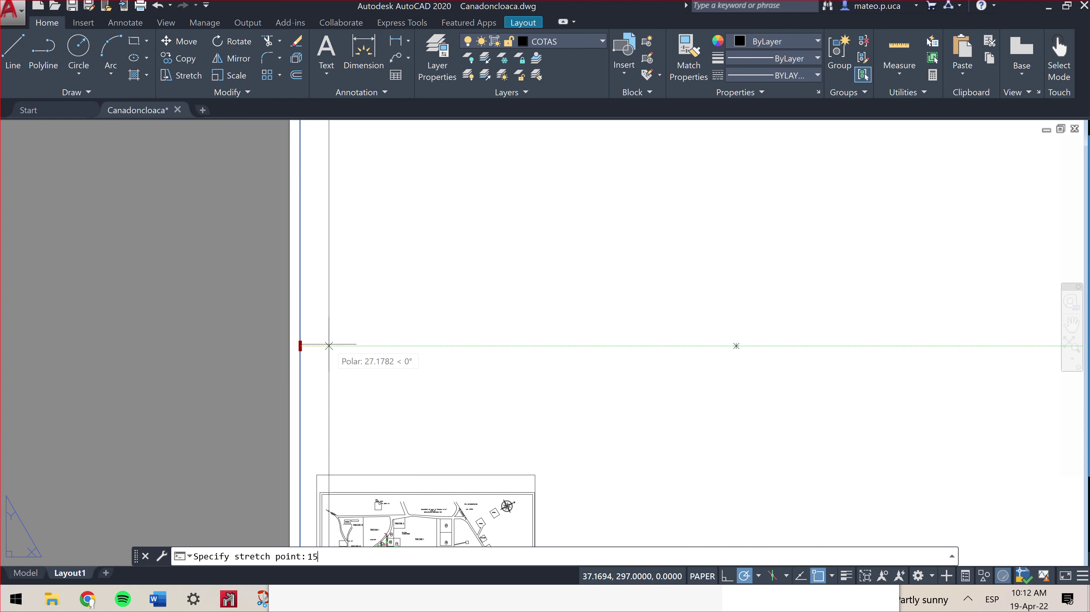
pyautogui.press('Return')
pyautogui.scroll(-5, 317, 343)
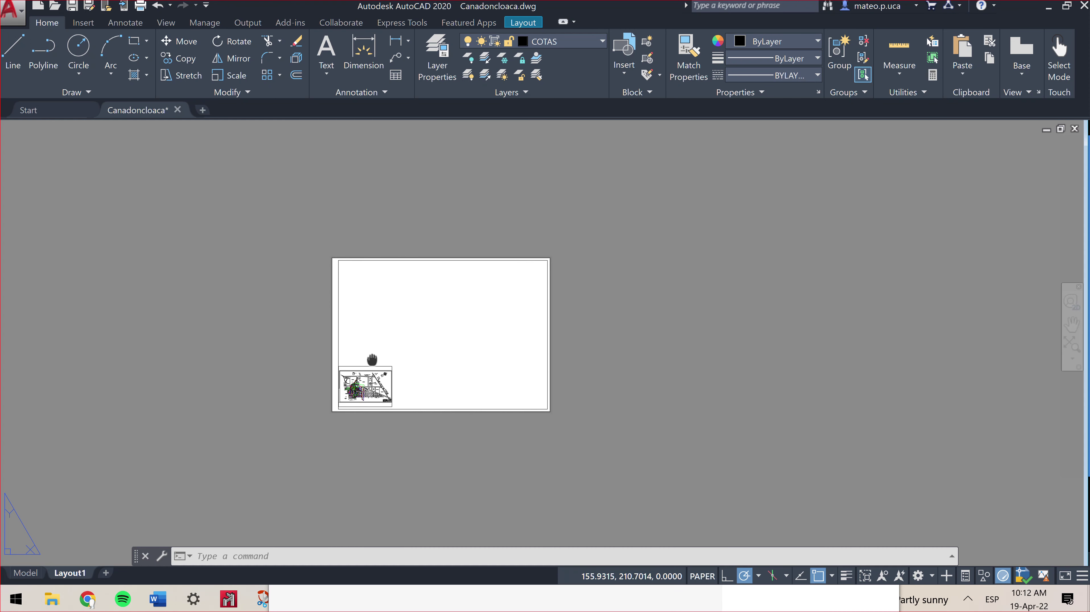
pyautogui.click(456, 319)
pyautogui.click(381, 270)
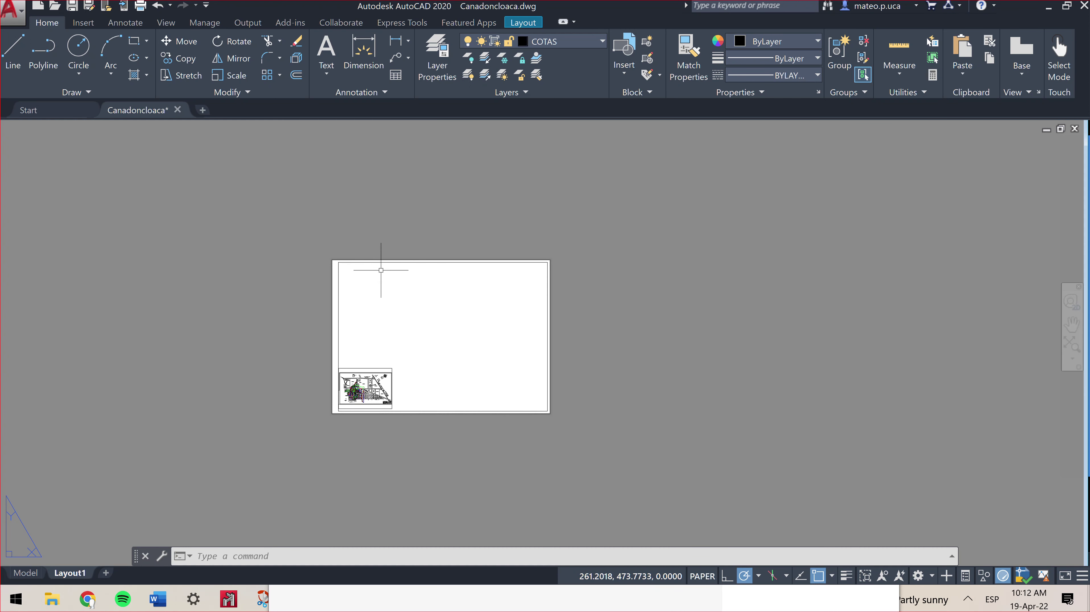
# - Cancel the stray viewport attempt and start a rectangular viewport from the Layout tools
pyautogui.click(527, 22)
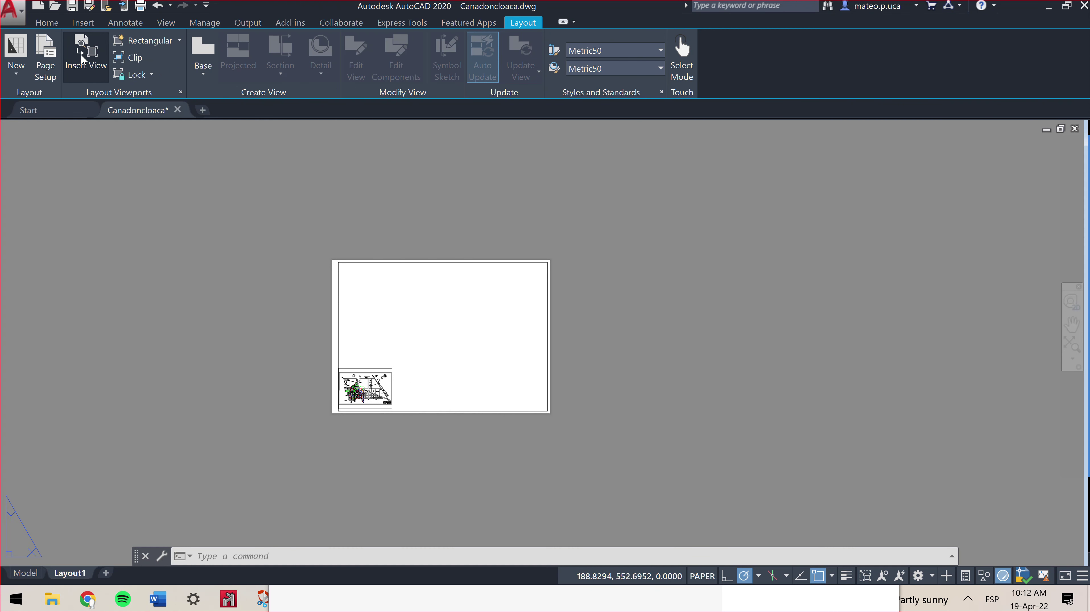
pyautogui.click(13, 67)
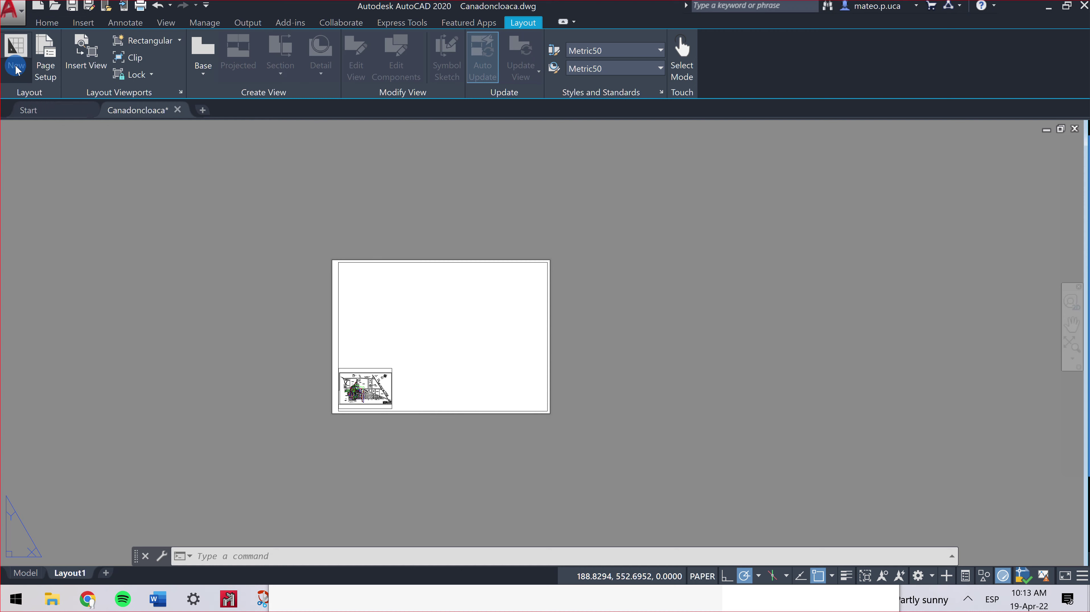
pyautogui.click(79, 65)
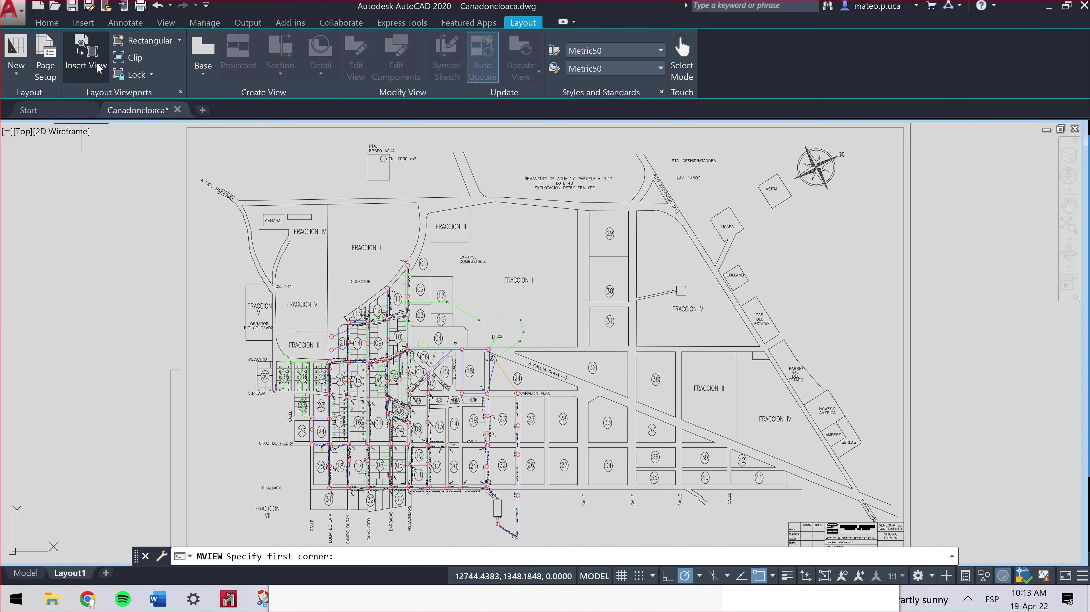
pyautogui.scroll(-3, 186, 459)
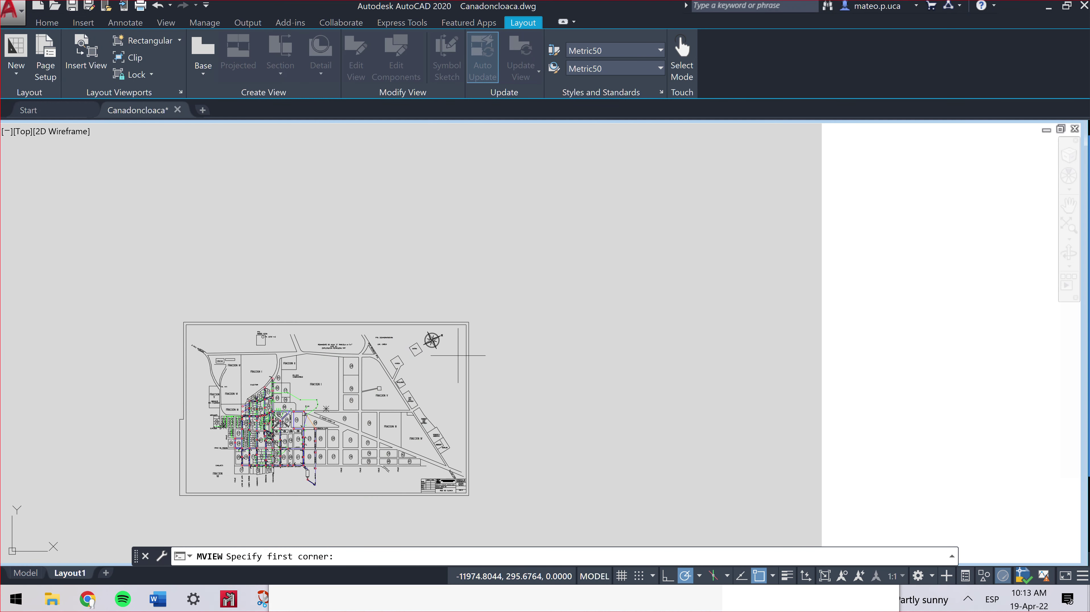
pyautogui.moveTo(818, 279); pyautogui.dragTo(648, 298, button='middle')
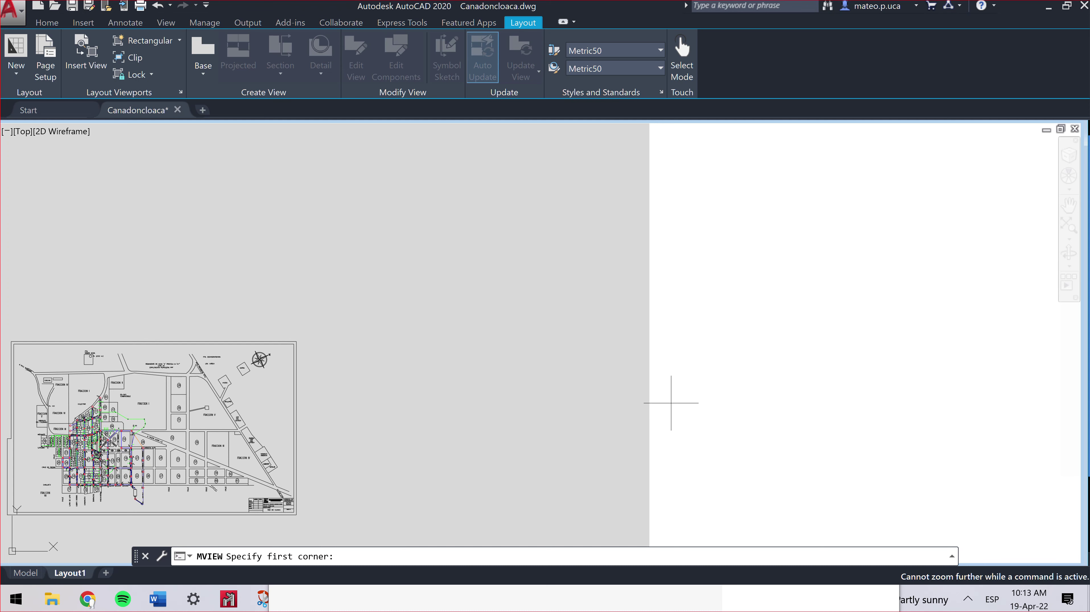
pyautogui.press('Escape')
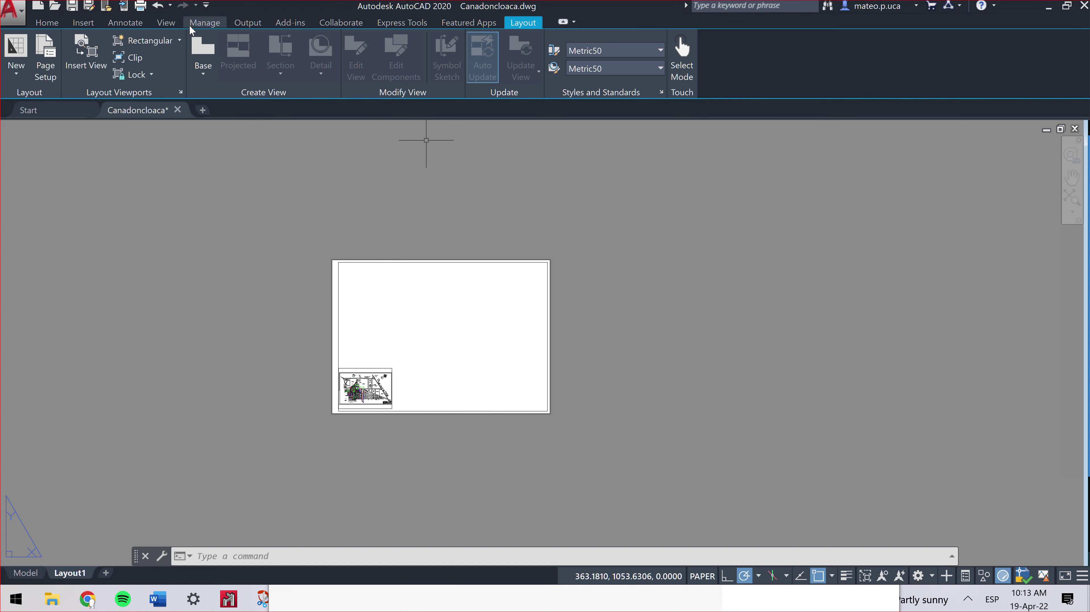
pyautogui.click(157, 41)
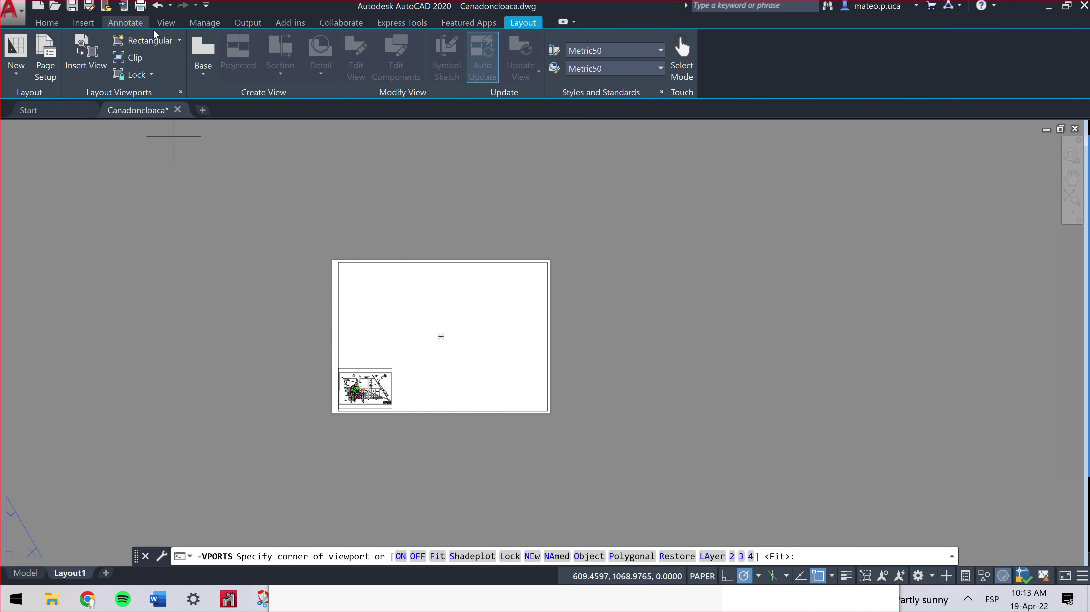
# - Draw a rectangular viewport spanning the sheet out to the inner border corner
pyautogui.click(179, 41)
pyautogui.click(157, 65)
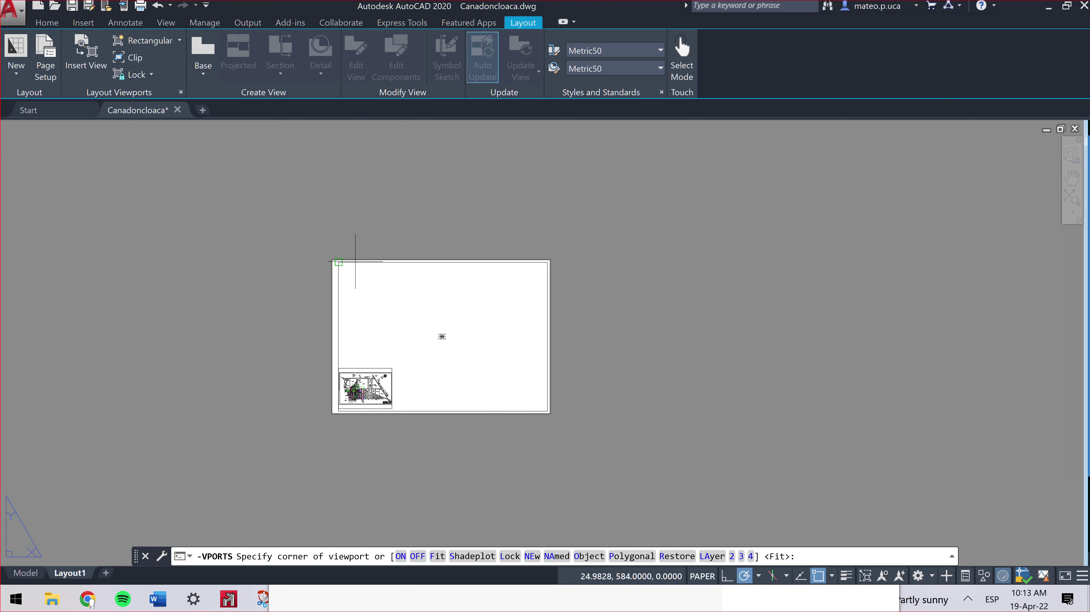
pyautogui.scroll(3, 357, 262)
pyautogui.moveTo(617, 370); pyautogui.dragTo(439, 156, button='middle')
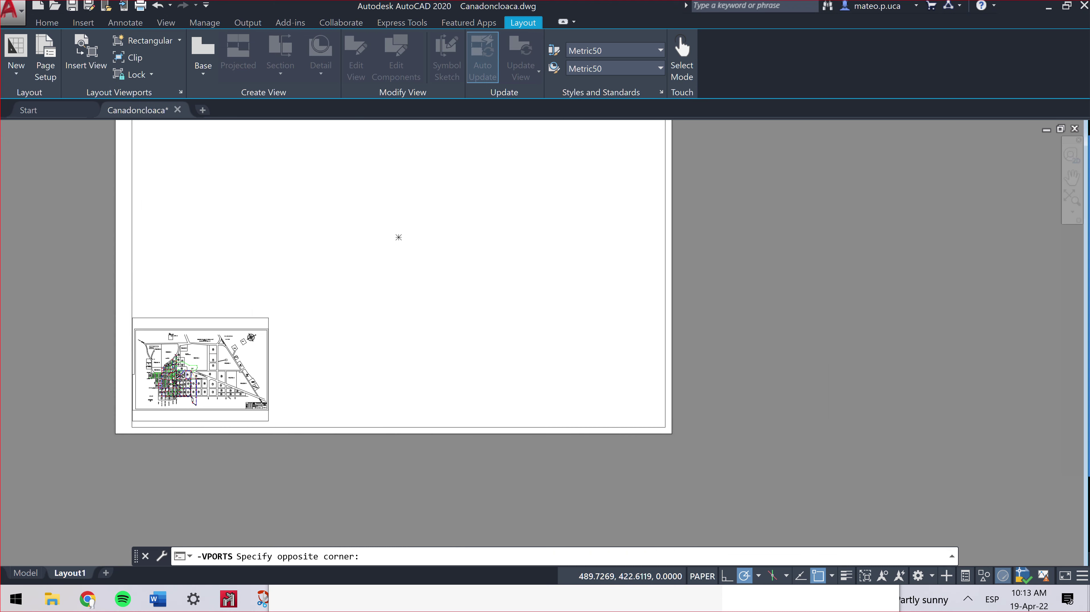
pyautogui.click(665, 427)
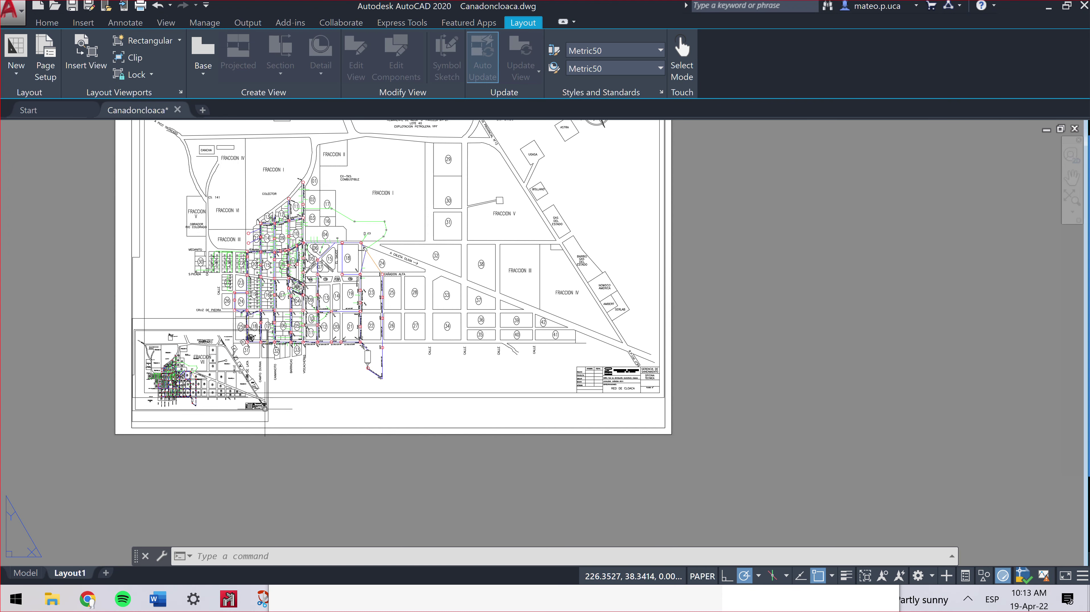
# - Window-select and delete the small inset viewport, then enter the new viewport
pyautogui.click(296, 438)
pyautogui.click(132, 318)
pyautogui.press('Delete')
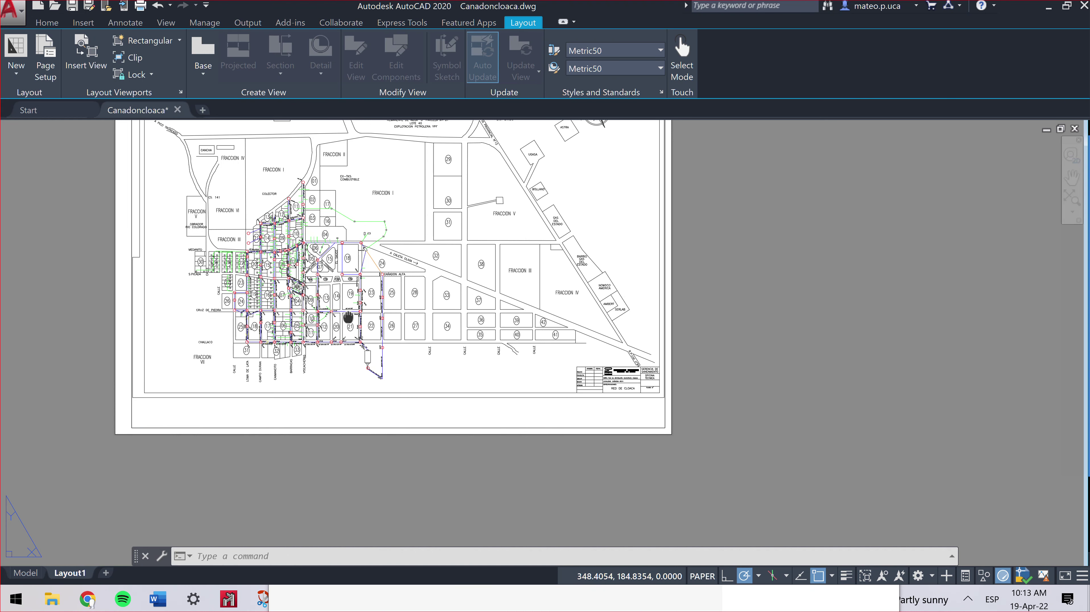
pyautogui.moveTo(342, 293); pyautogui.dragTo(389, 394, button='middle')
pyautogui.doubleClick(416, 334)
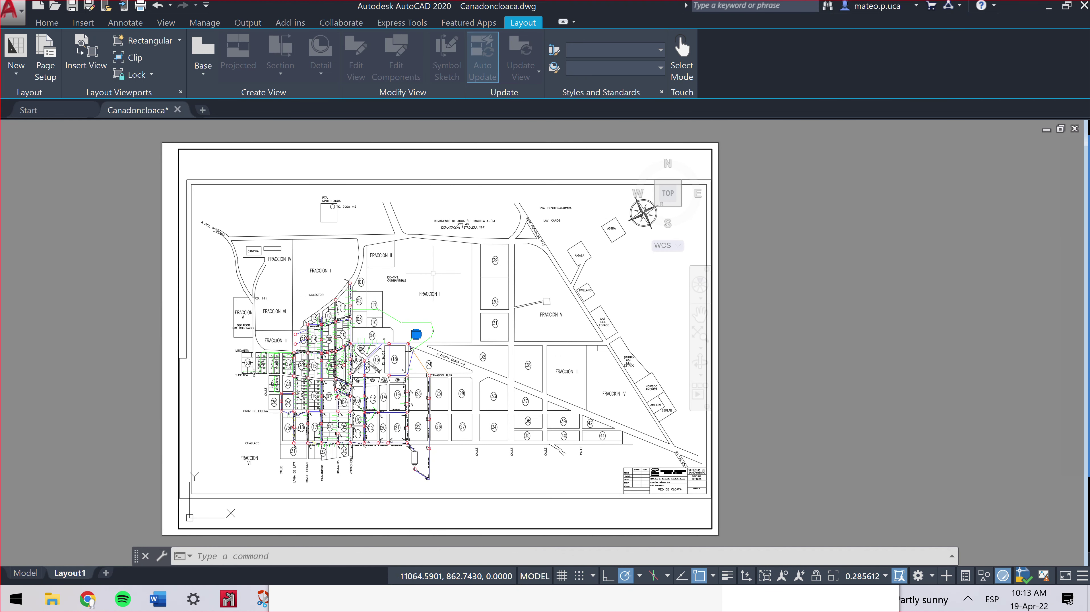
# - Apply an XP zoom factor inside the viewport and pan the plan upward
pyautogui.write('zoom')
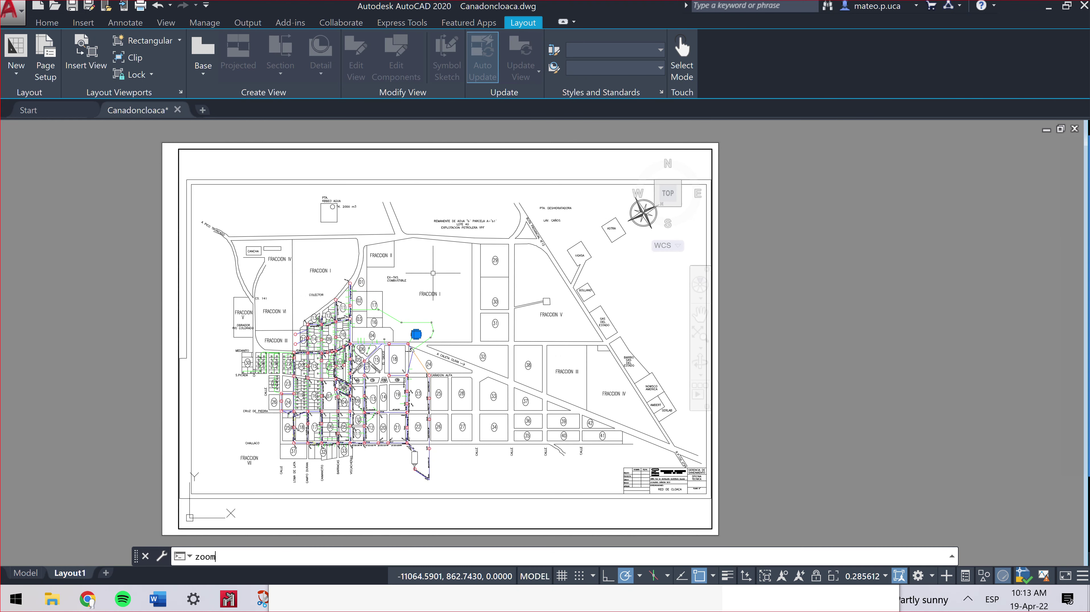
pyautogui.press('Return')
pyautogui.write('xp')
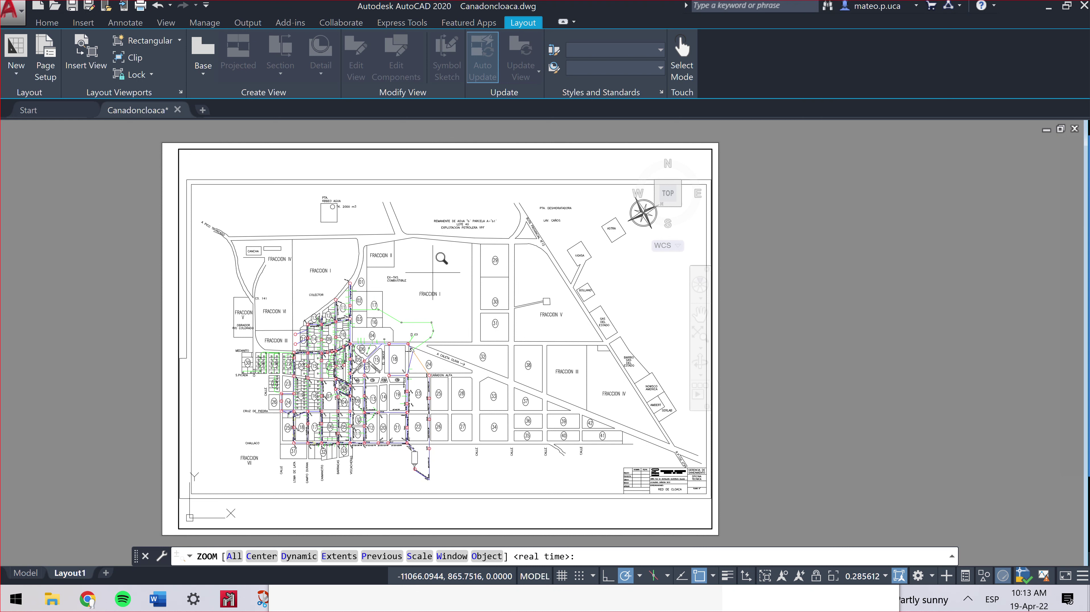
pyautogui.press('Return')
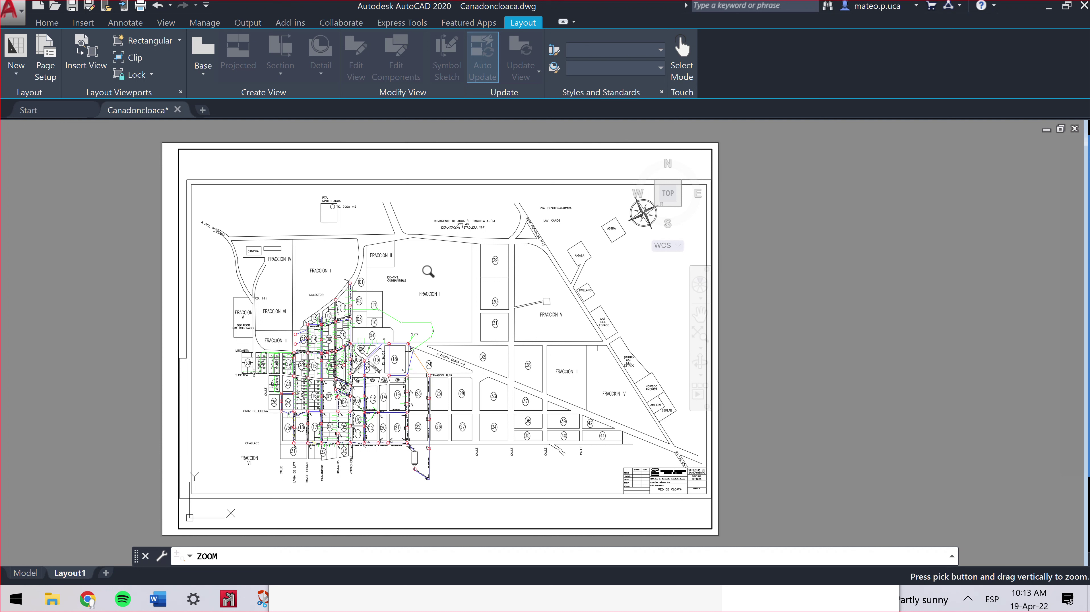
pyautogui.click(298, 560)
pyautogui.moveTo(475, 383); pyautogui.dragTo(488, 316, button='middle')
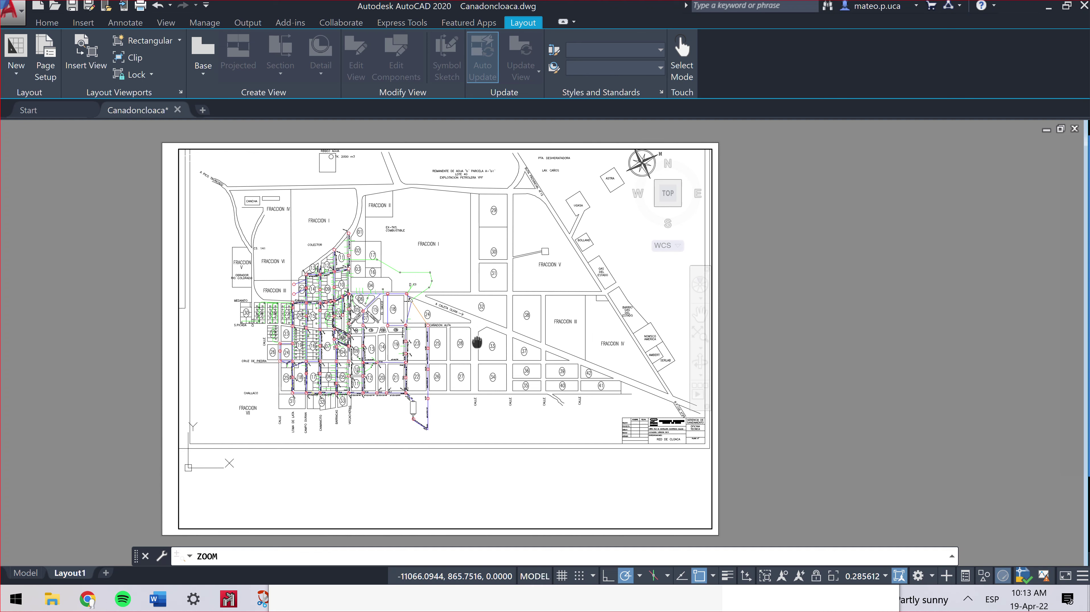
pyautogui.press('Escape')
# - Zoom the viewport plan to 2500/1000xp relative to paper space
pyautogui.write('z')
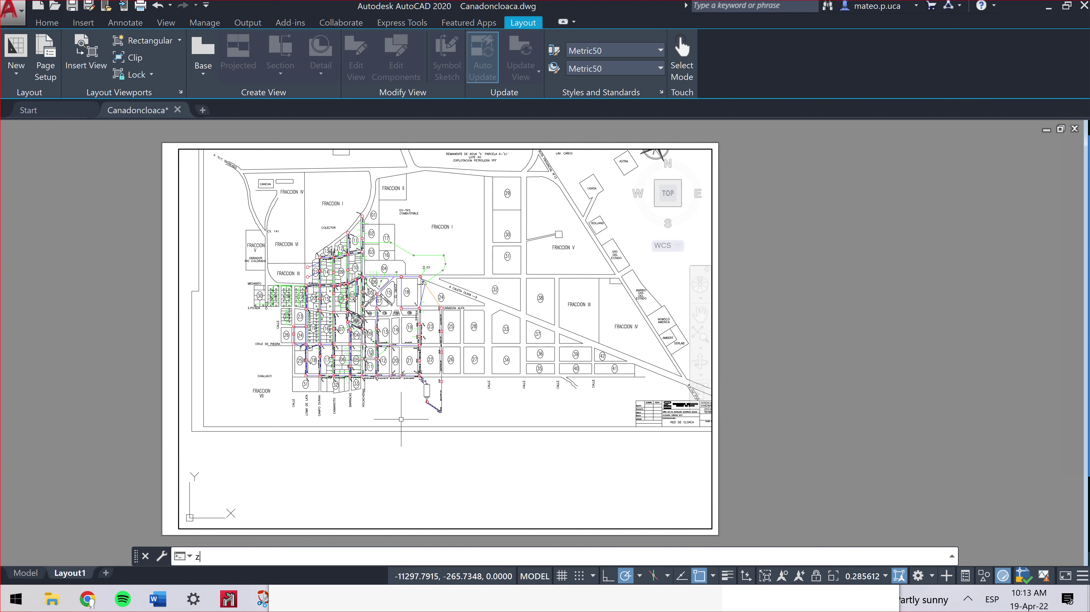
pyautogui.write('oom')
pyautogui.press('Return')
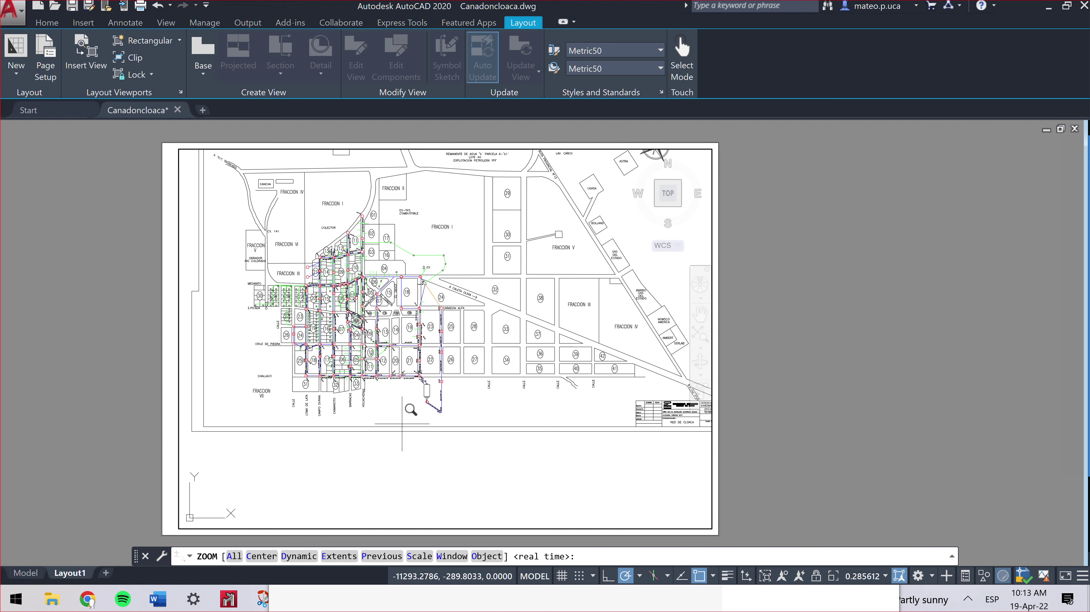
pyautogui.press('Return')
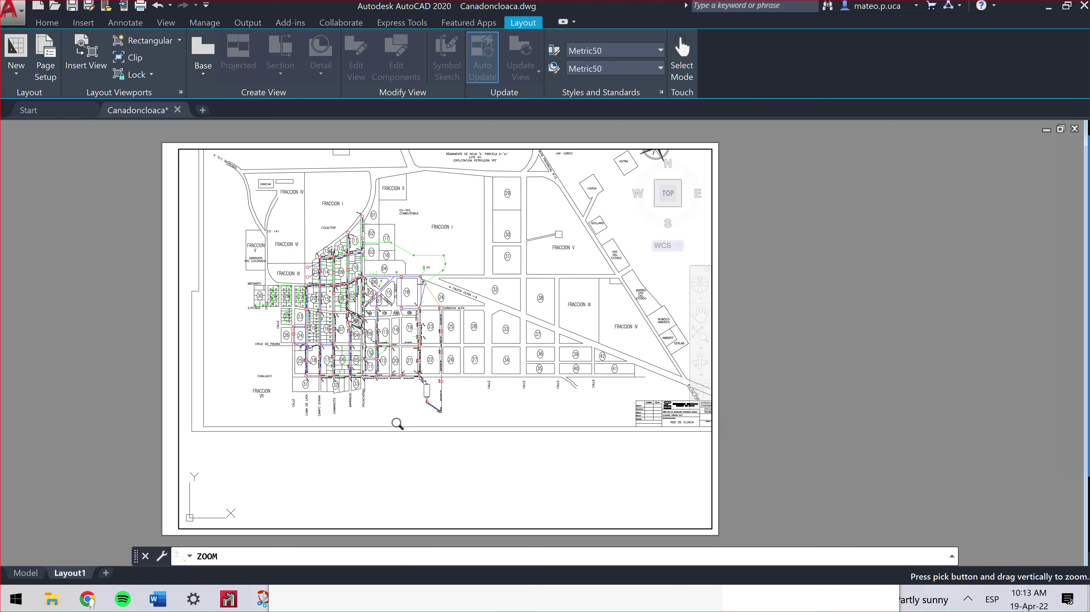
pyautogui.press('Escape')
pyautogui.write('zoom')
pyautogui.press('Return')
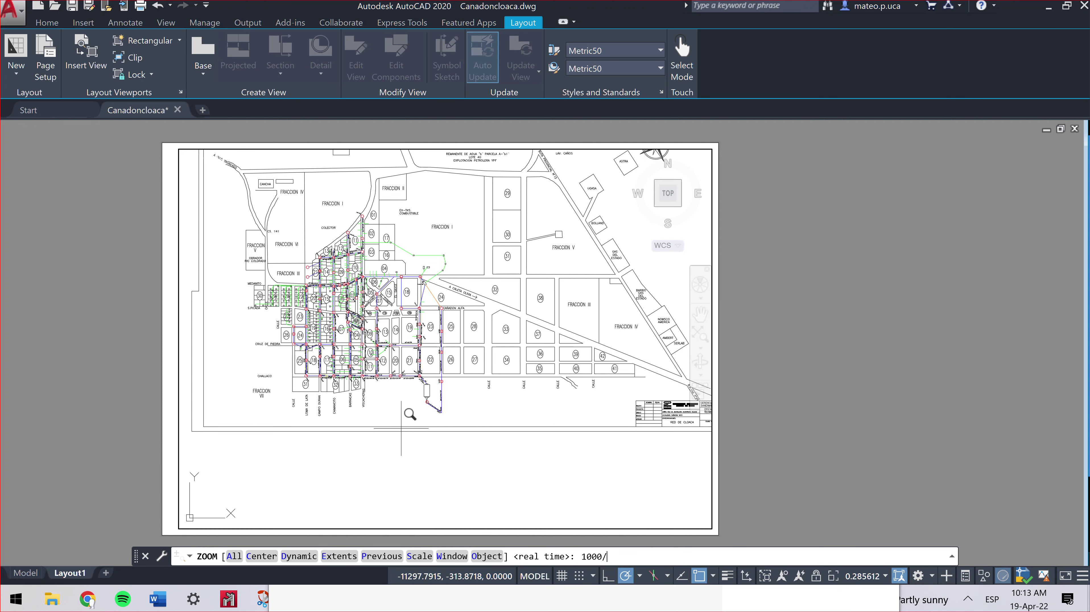
pyautogui.press('BackSpace')
pyautogui.press('BackSpace')
pyautogui.press('BackSpace')
pyautogui.write('2500/')
pyautogui.write('1')
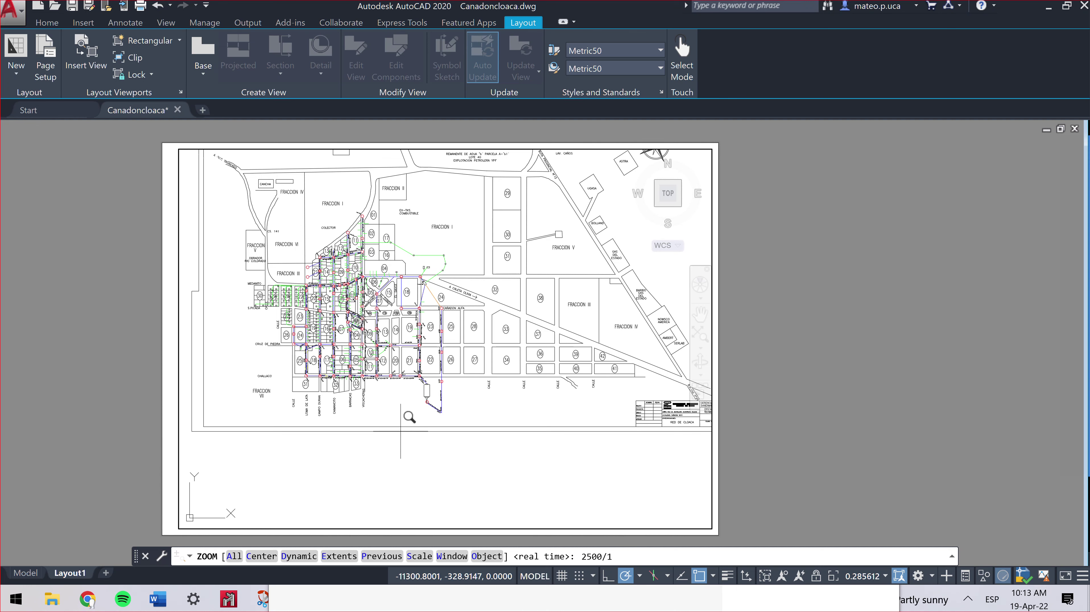
pyautogui.write('000xp')
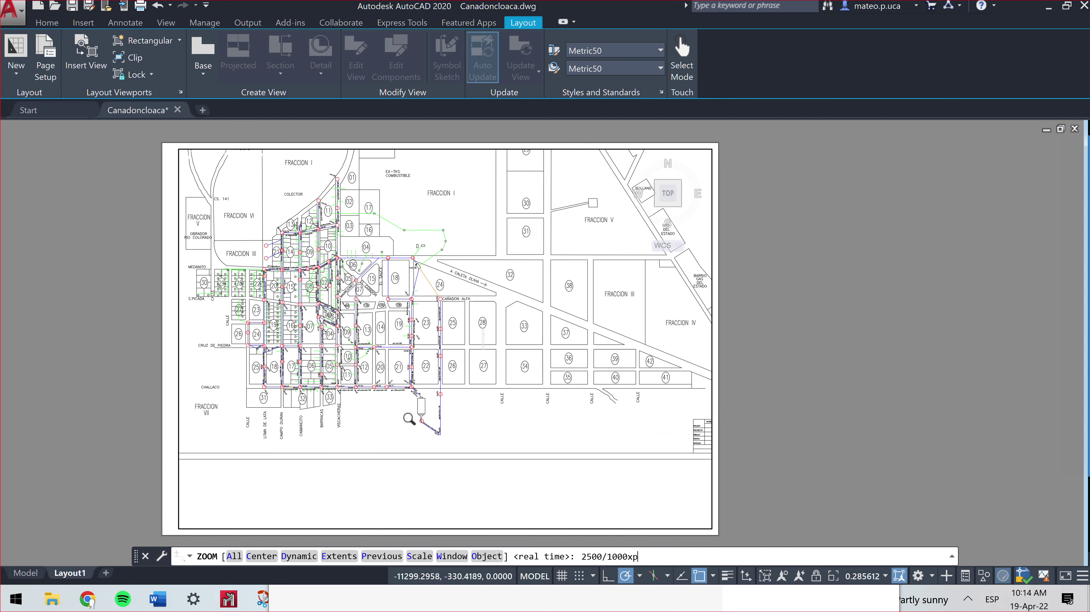
pyautogui.press('Return')
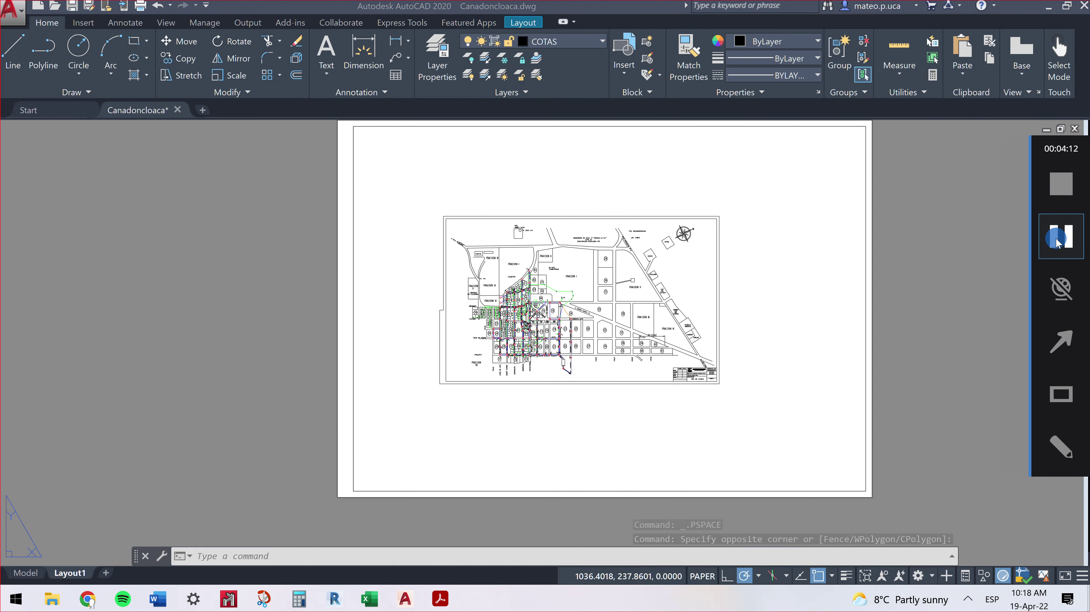
pyautogui.click(1056, 242)
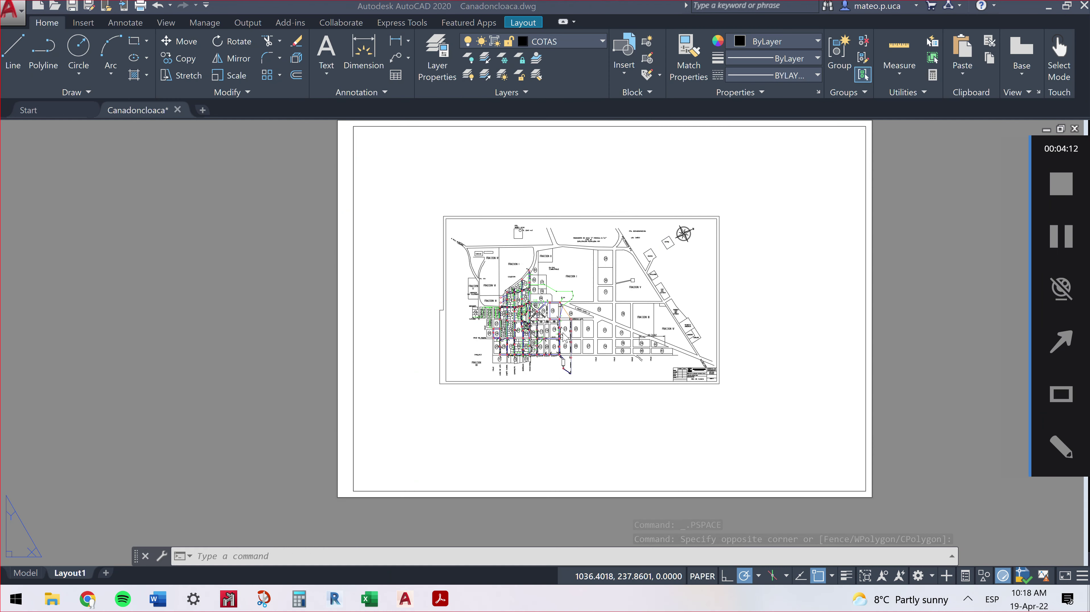
# - Zoom the viewport plan to 1000/2500xp and pan it to the centre
pyautogui.doubleClick(725, 302)
pyautogui.click(766, 276)
pyautogui.click(739, 330)
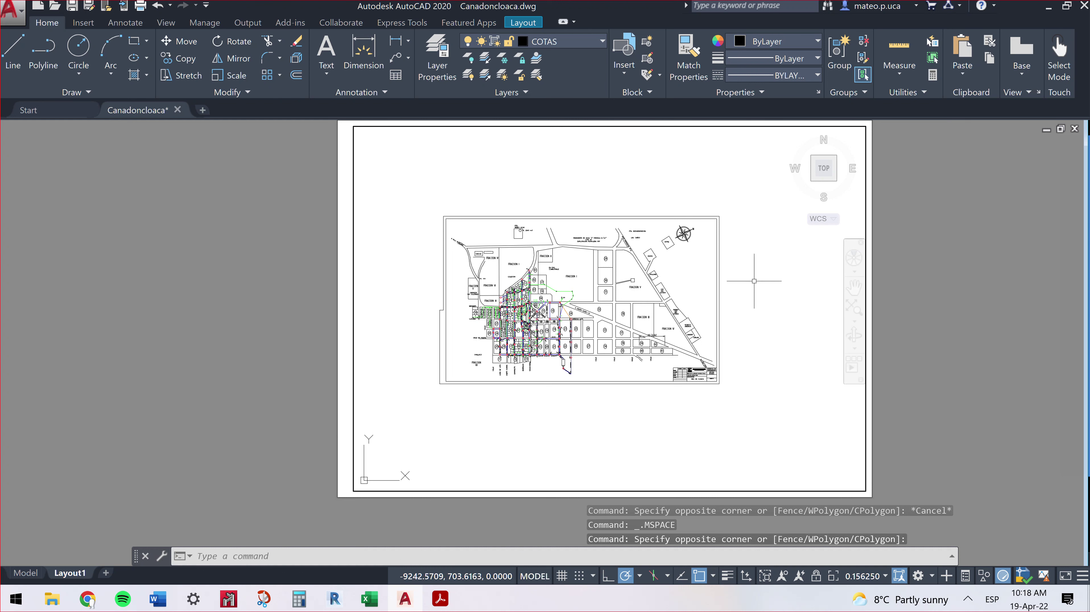
pyautogui.write('zoom')
pyautogui.press('Return')
pyautogui.write('1000/2500xp')
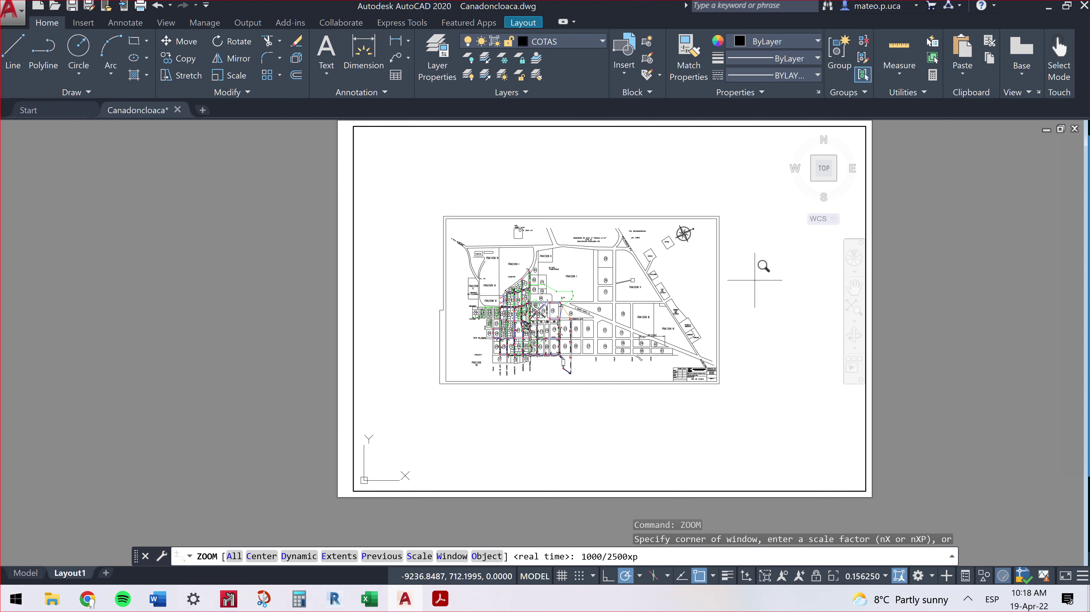
pyautogui.press('Return')
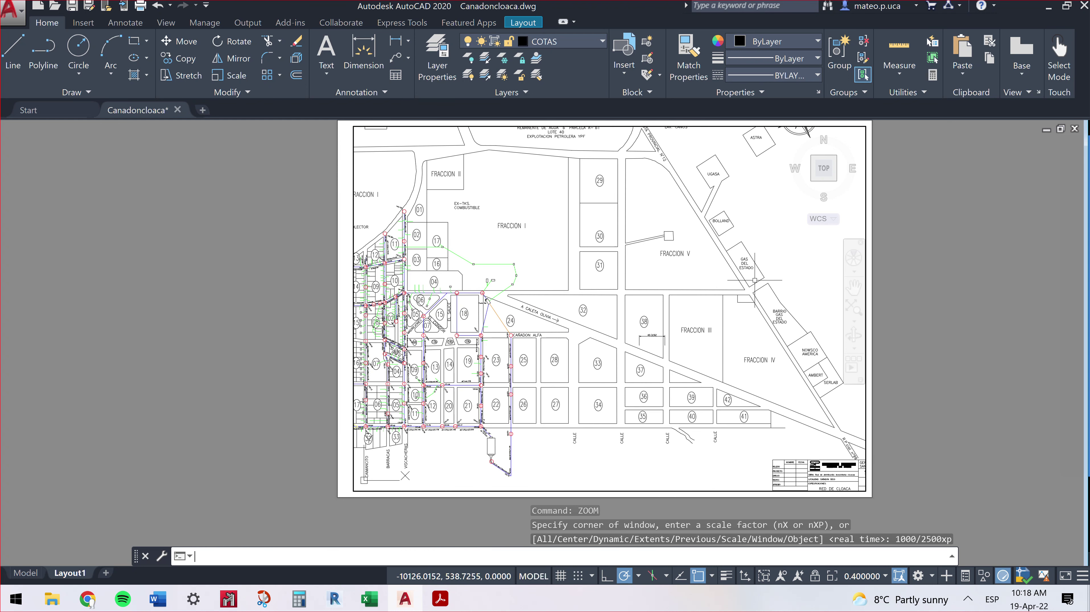
pyautogui.moveTo(609, 302)
pyautogui.mouseDown(button='middle')
pyautogui.moveTo(678, 294)
pyautogui.moveTo(690, 281)
pyautogui.moveTo(696, 299)
pyautogui.moveTo(760, 312)
pyautogui.moveTo(737, 302)
pyautogui.mouseUp(button='middle')
# - Return to paper space and delete the stray CAÑADON ALFA text label
pyautogui.doubleClick(999, 388)
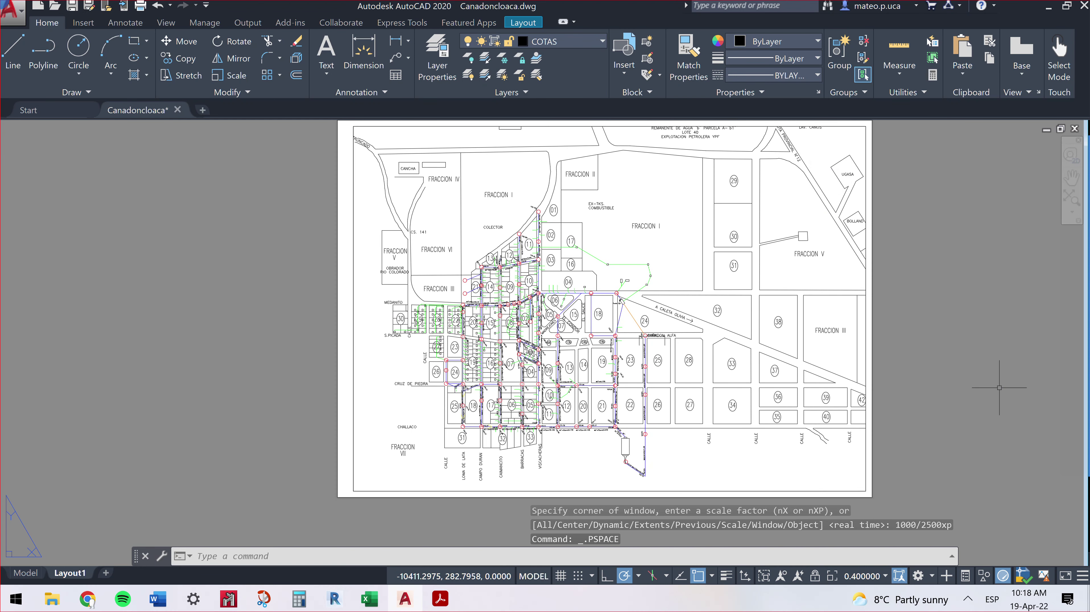
pyautogui.click(999, 388)
pyautogui.click(807, 341)
pyautogui.click(1021, 298)
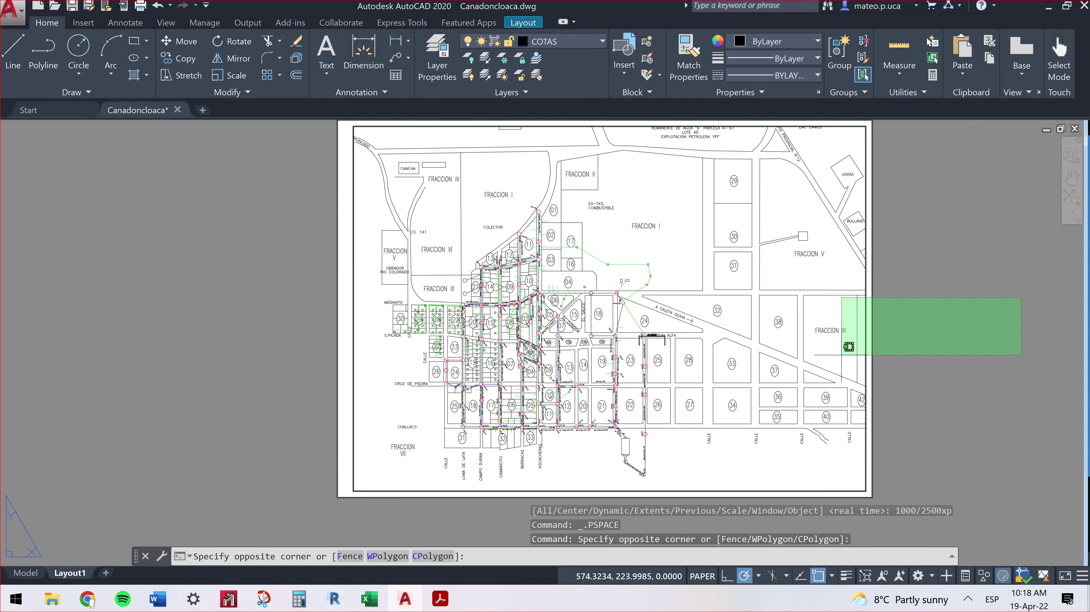
pyautogui.click(848, 346)
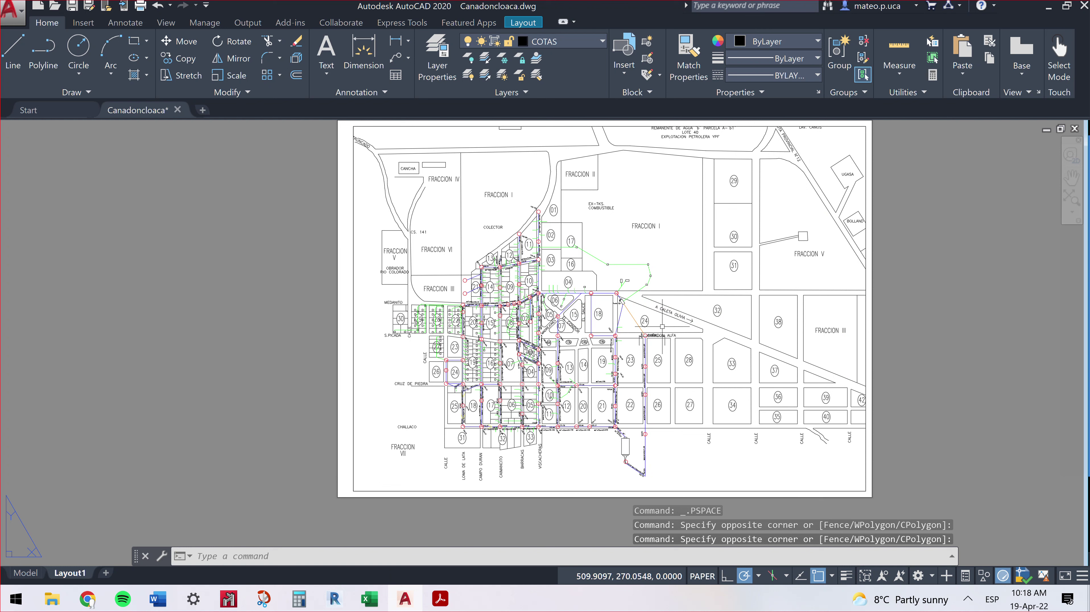
pyautogui.click(662, 335)
pyautogui.press('Delete')
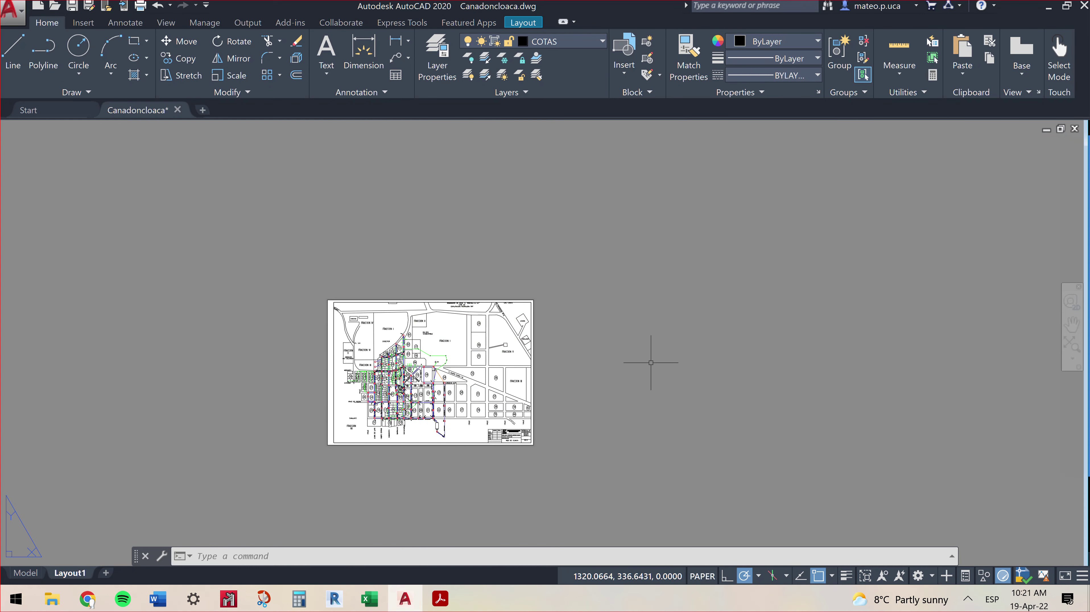
# - Bring up Layout1's Plot dialog with SPSE PLOTTER INFORMATICA.pc3 as printer, A1 paper, 1:1 landscape
pyautogui.hotkey('ctrl', 'p')
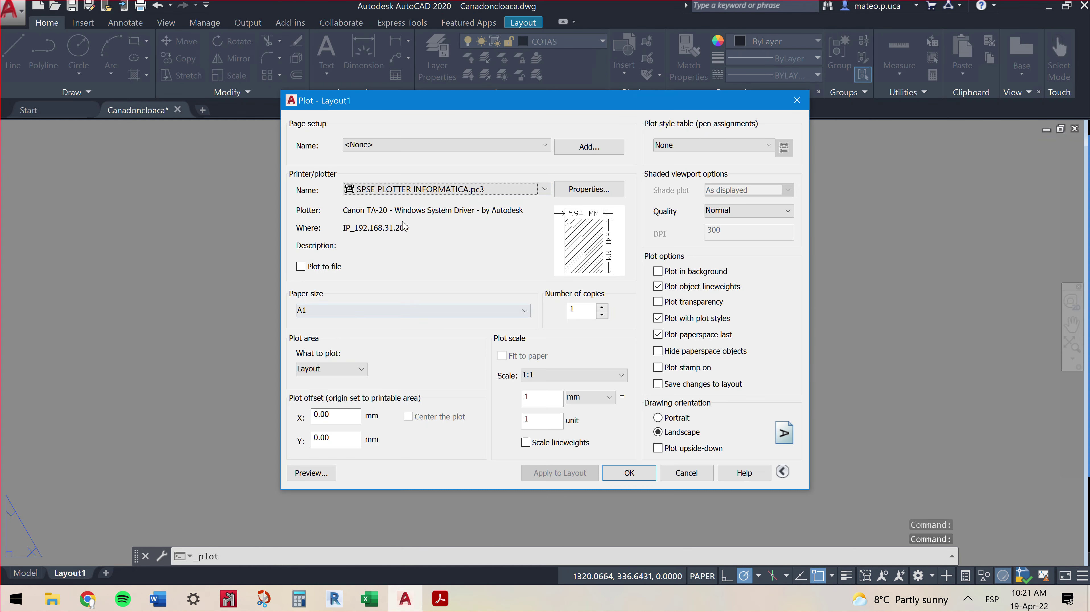
pyautogui.click(440, 191)
pyautogui.click(446, 189)
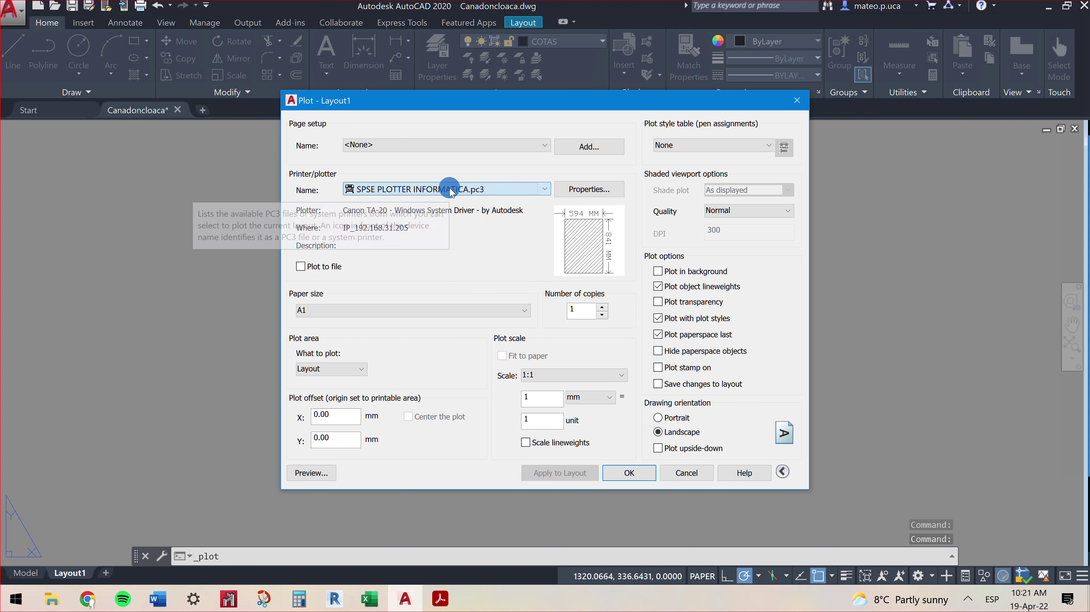